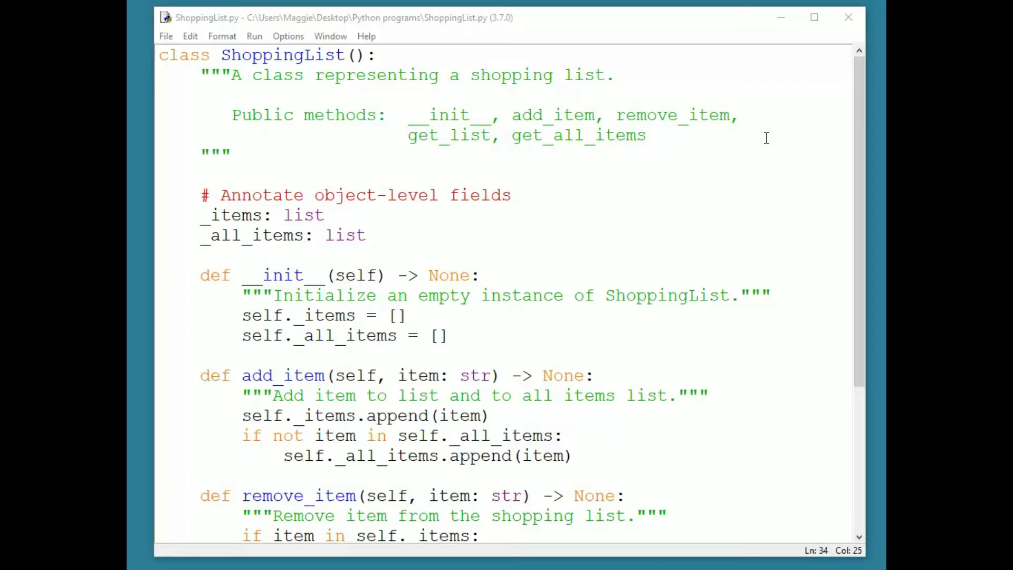
Step: Place the blank document beside the code and insert a one-column, four-row table
drag(1012, 1, 660, 1)
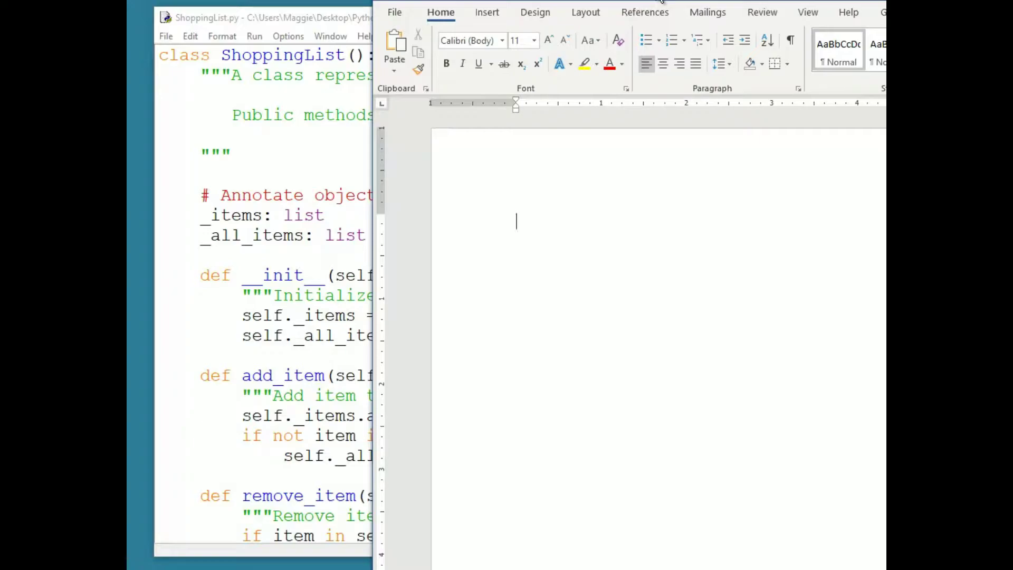
click(482, 15)
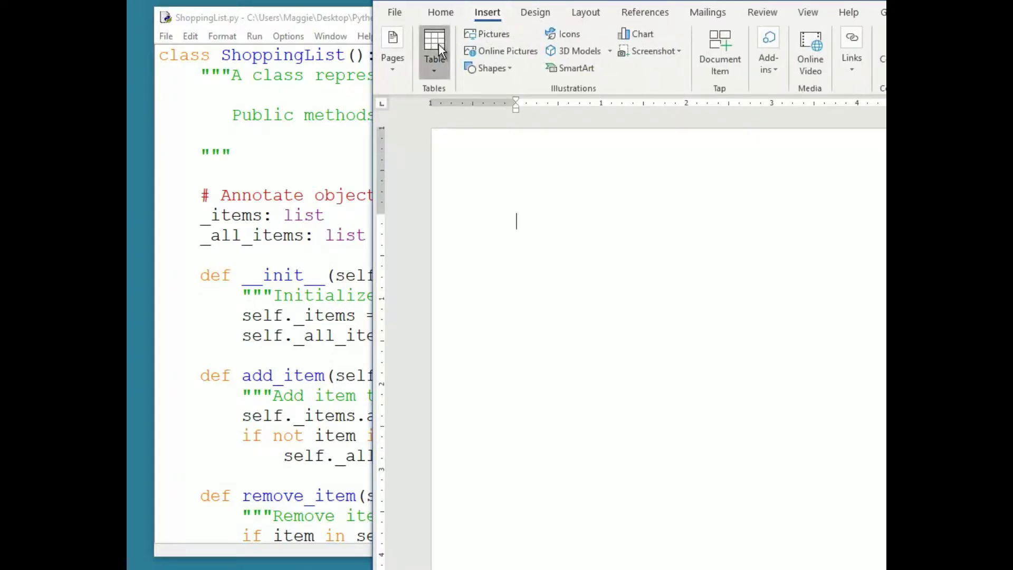
click(436, 60)
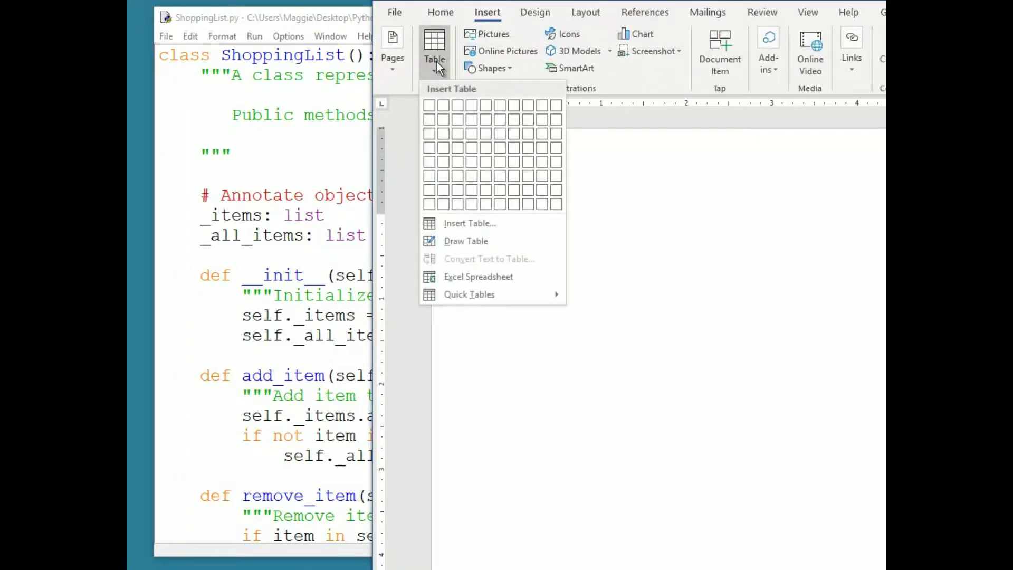
click(429, 149)
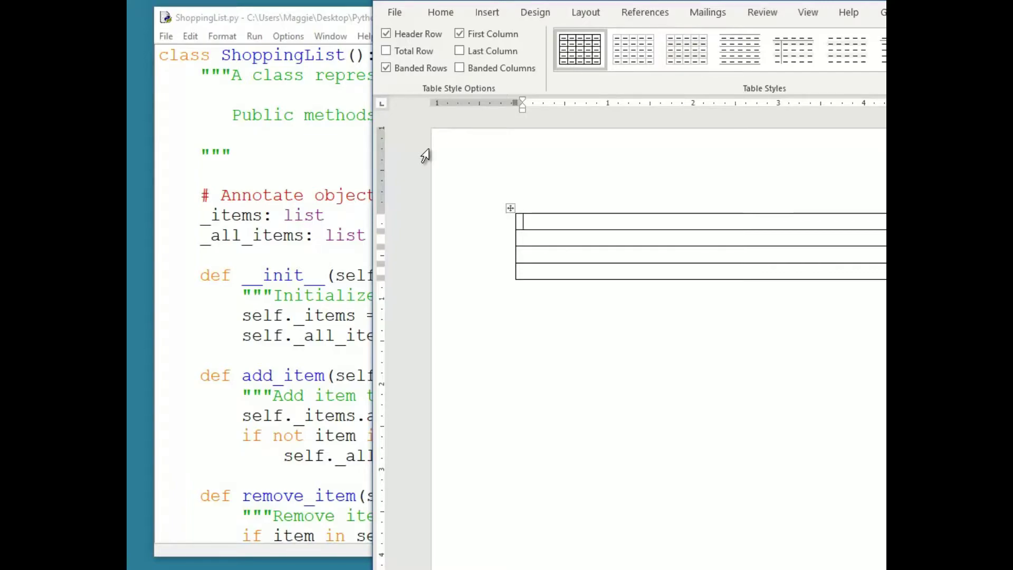
Step: Type 'ShoppingList' in the top cell and centre it
text(ShoppingList)
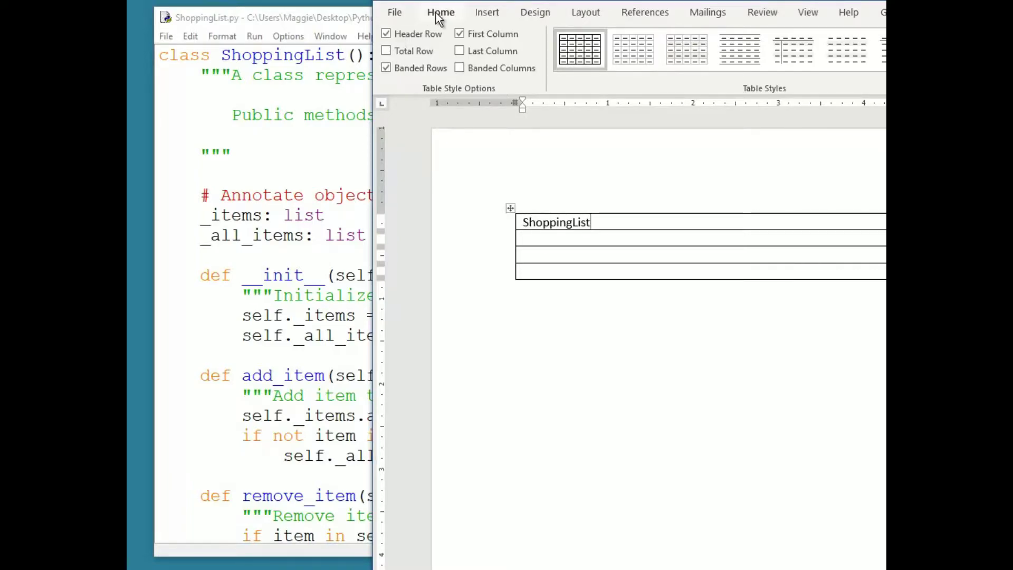
click(441, 12)
click(662, 63)
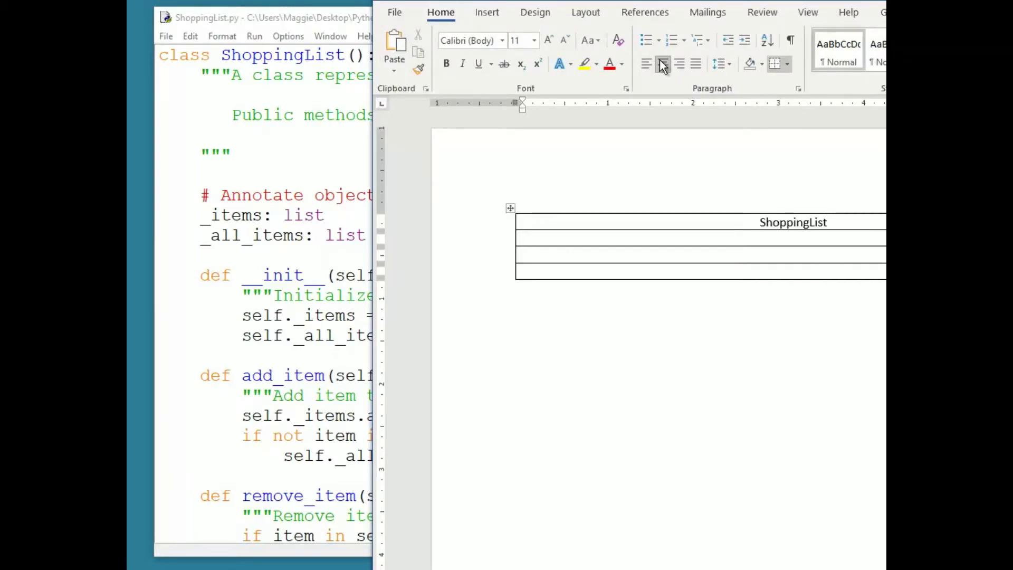
click(677, 236)
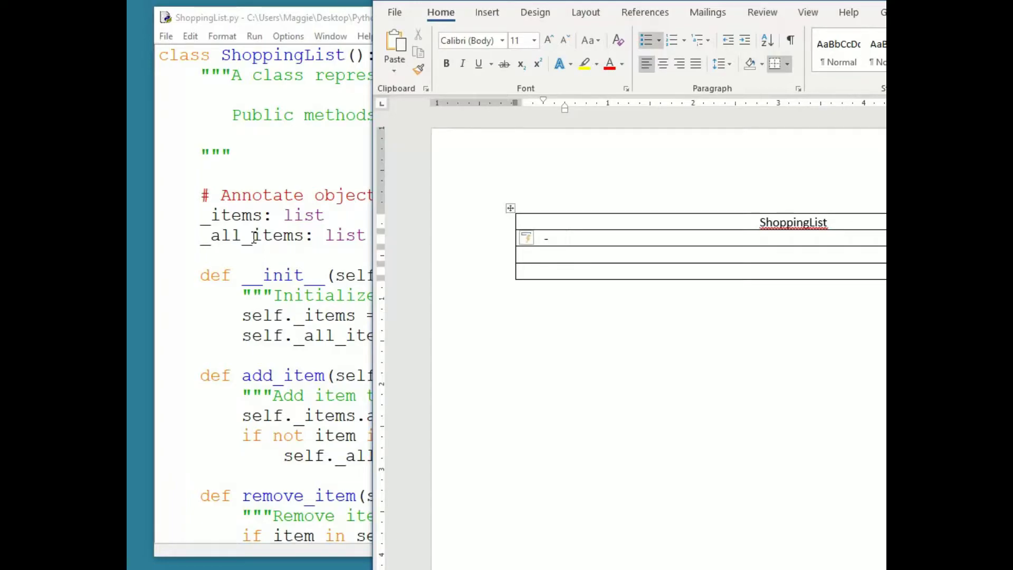
Step: Enter '- _items: list' and '- _all_items: list' on two lines of row two, without the auto-bullet
key(ctrl+z)
text(_items: list)
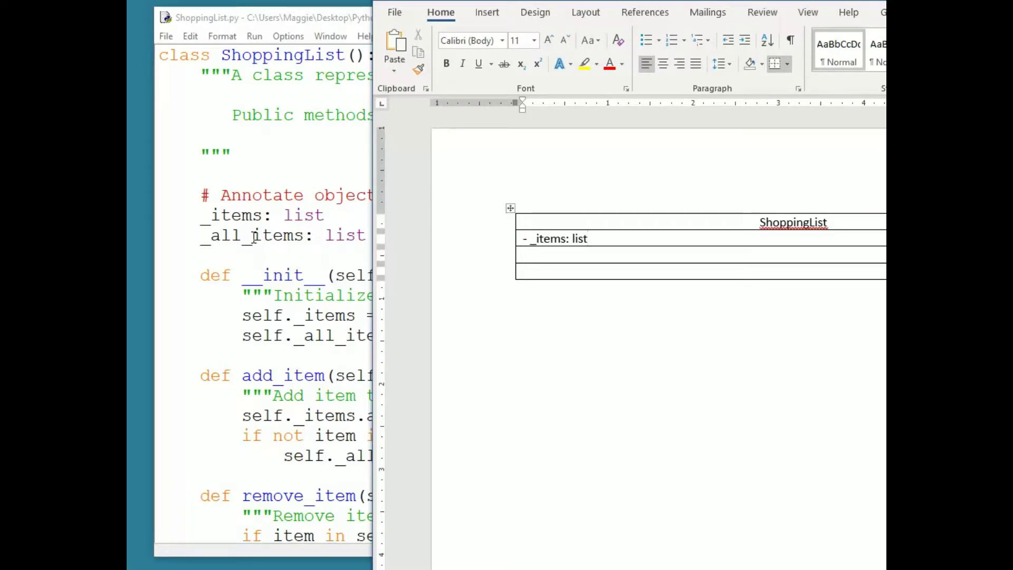
key(Return)
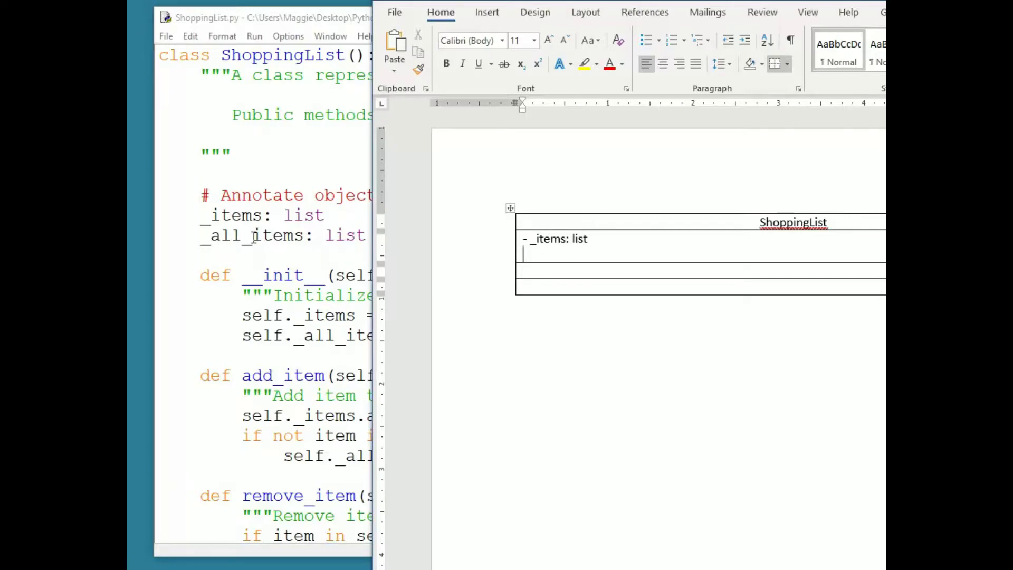
text(- _all_items)
text(: list)
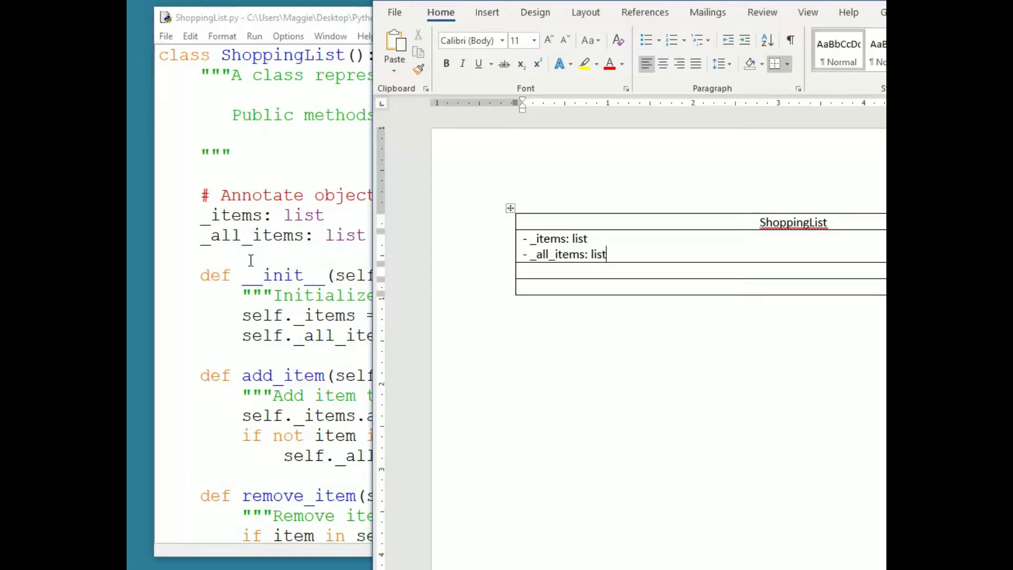
Step: Type '+ __init__()' in the third row, checking the code in IDLE
click(628, 270)
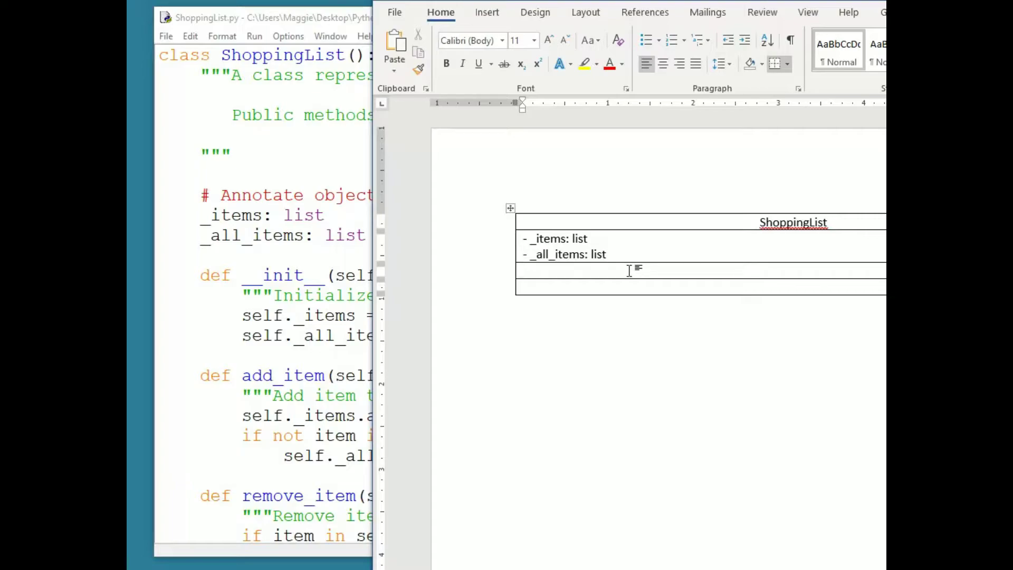
text(+ __init__()
click(262, 350)
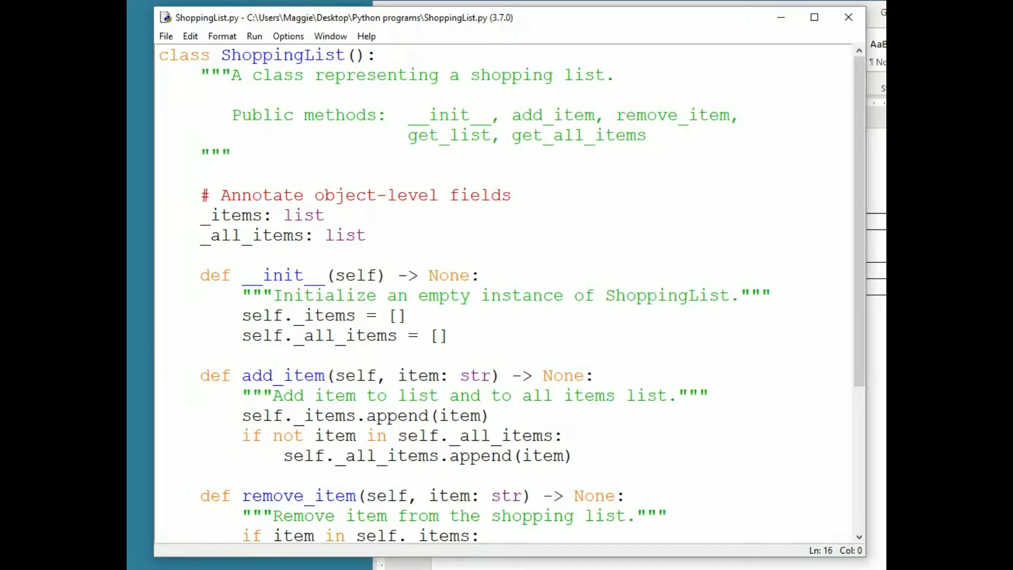
key(alt+Tab)
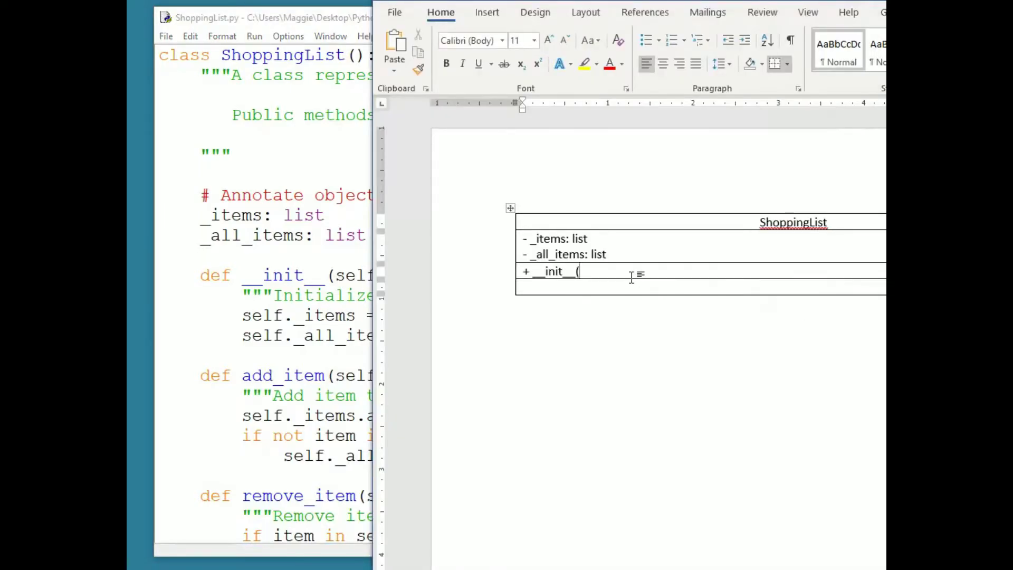
text())
key(Return)
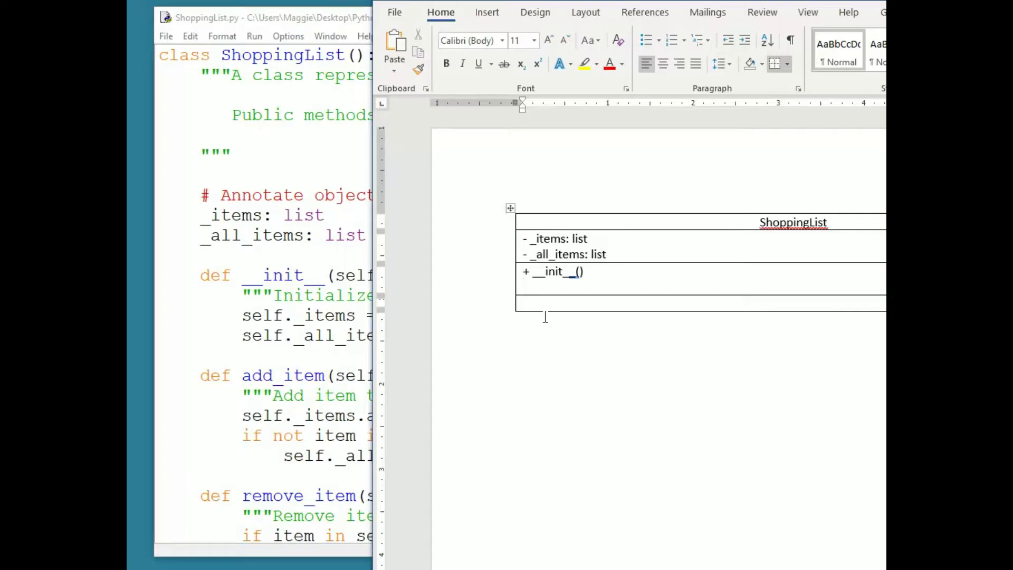
Step: Add '+ add_item(item: str)' on the next line after verifying its signature in IDLE
text(+ add_item()
click(285, 397)
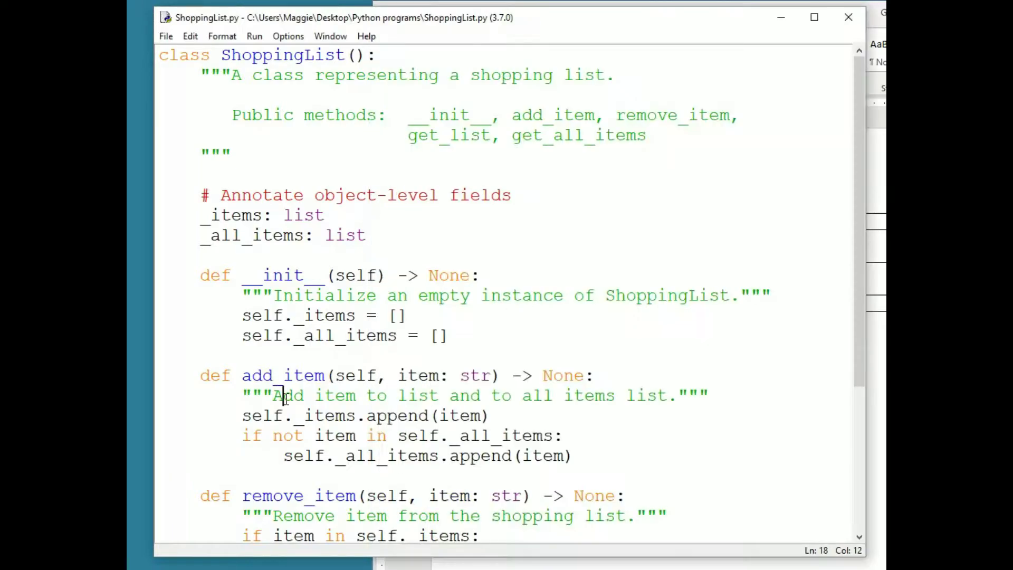
key(alt+Tab)
text((item: s)
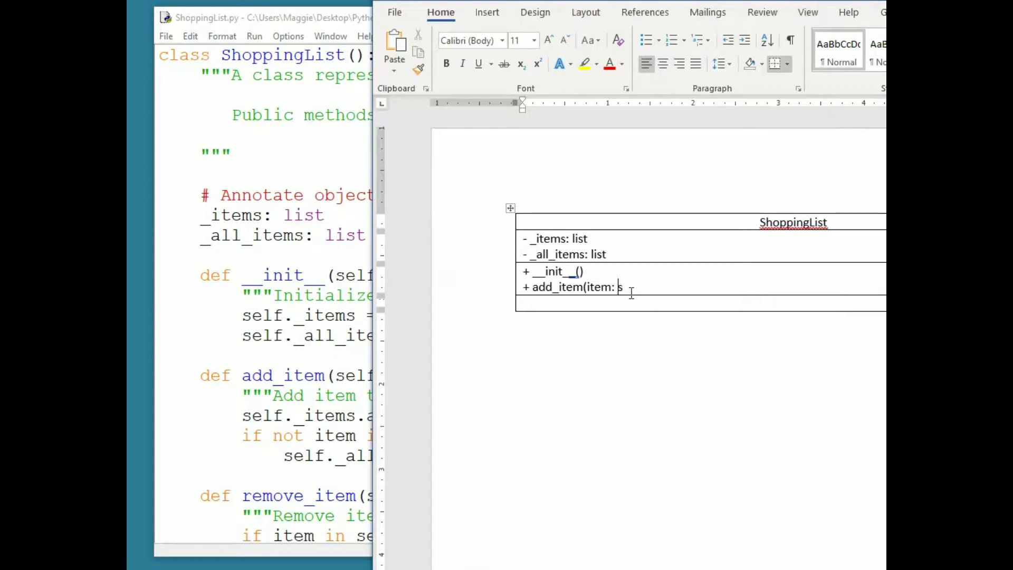
text(tr))
key(Return)
click(325, 375)
Step: Add '+ remove_item(item: str)' as a new line in the methods row
scroll(327, 369, down, 4)
key(alt+Tab)
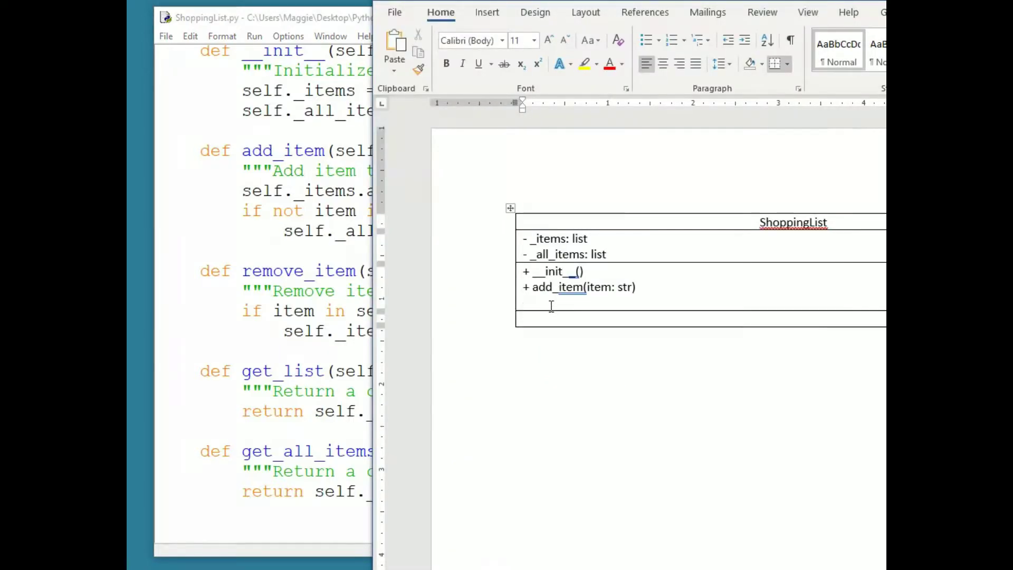
text(+ remove_item(item: st)
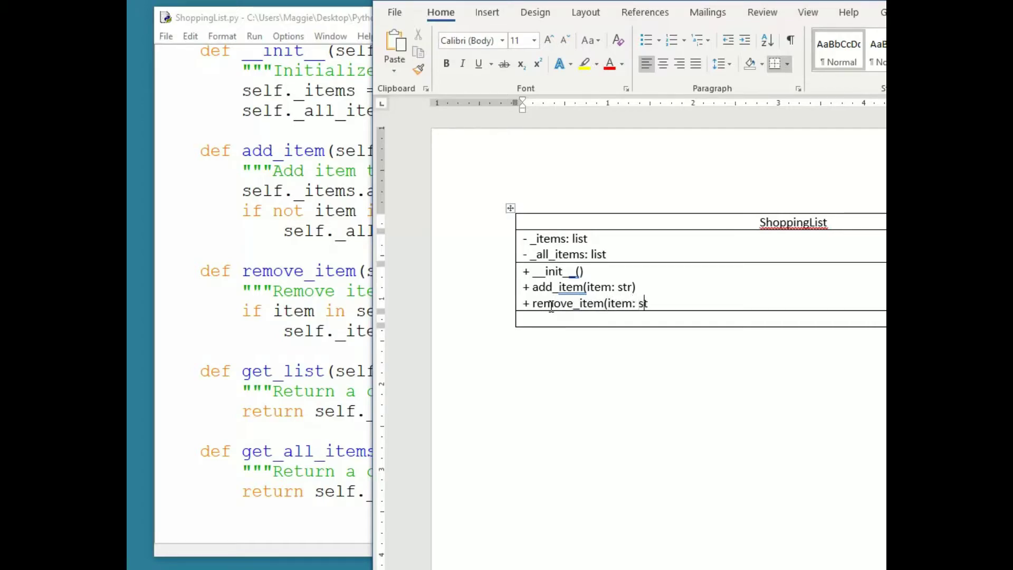
text(r))
key(Return)
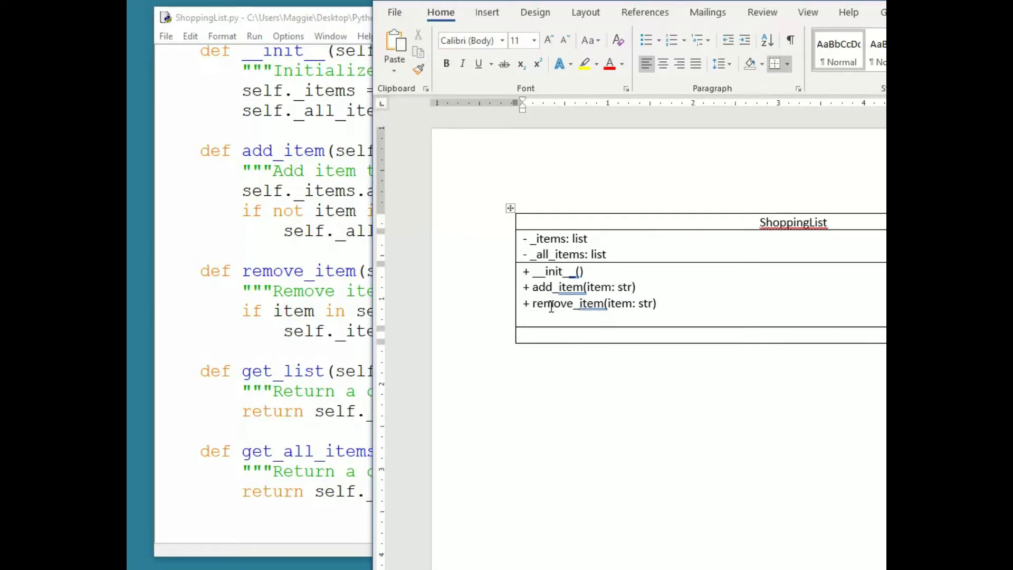
Step: Add '+ get_list(): list' and '+ get_all_items(): list', fixing the spacing after the plus
click(294, 451)
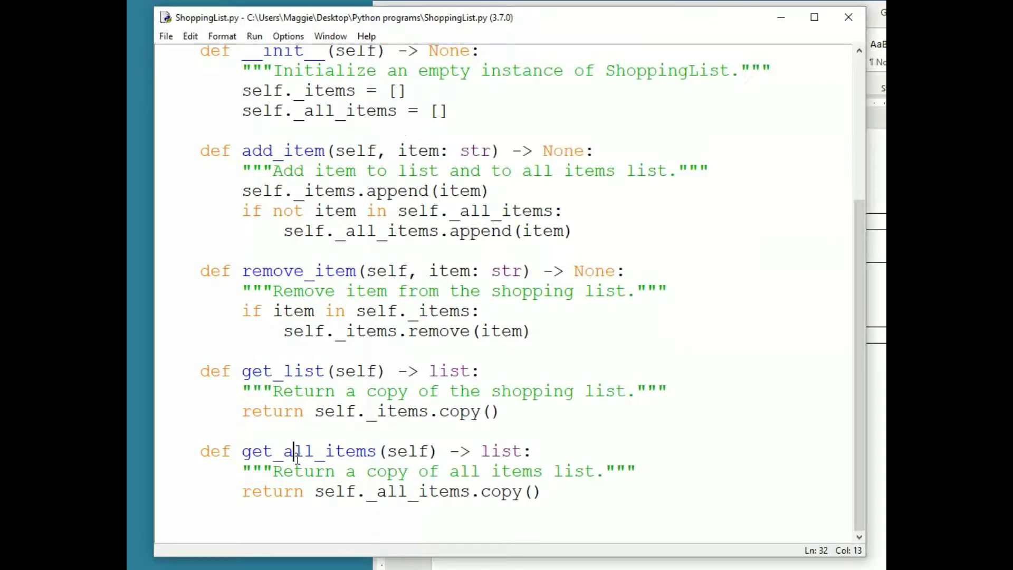
key(alt+Tab)
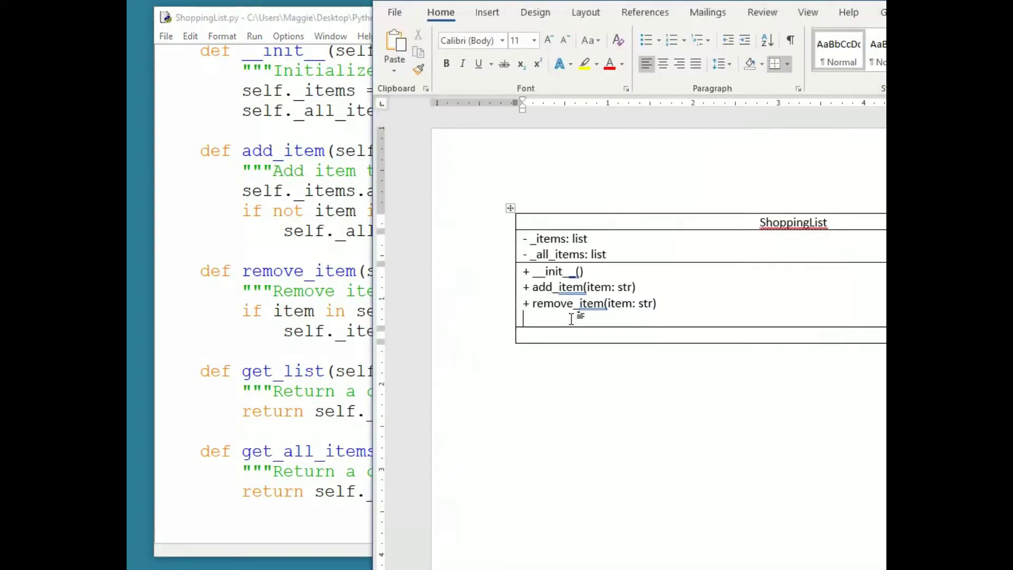
text(+ get_list())
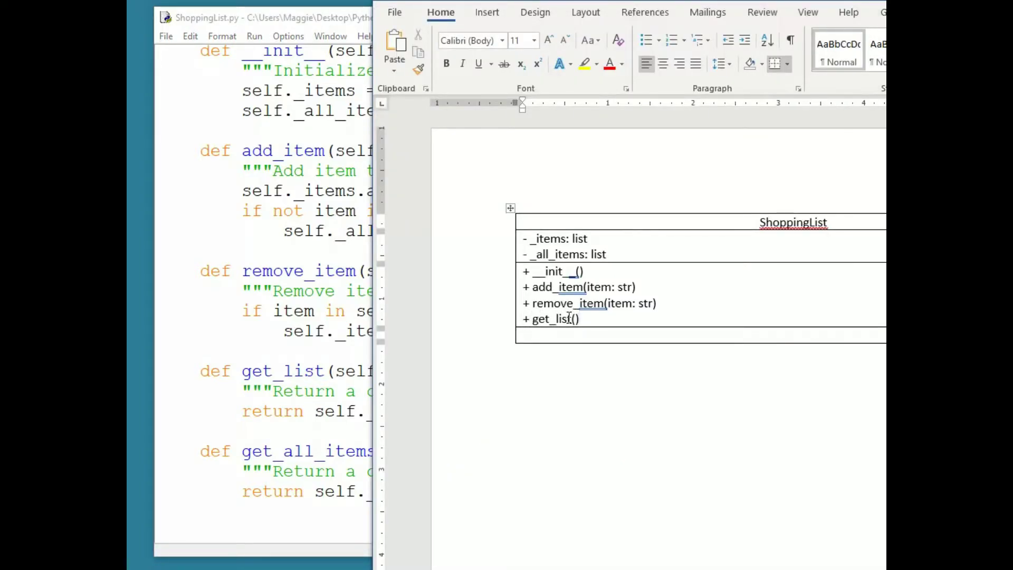
text(: list)
key(Return)
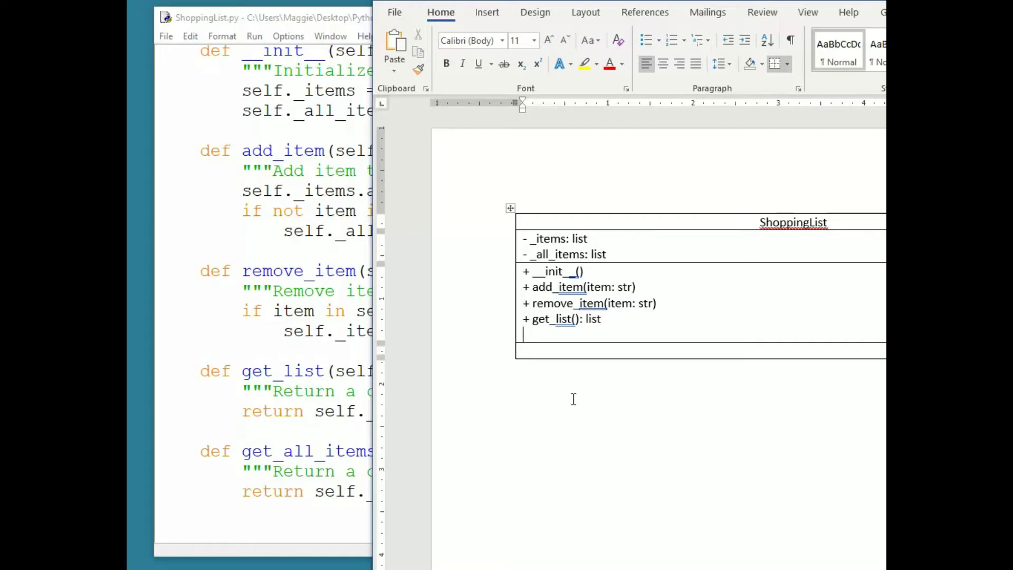
click(343, 461)
key(alt+Tab)
text(+get_all_items)
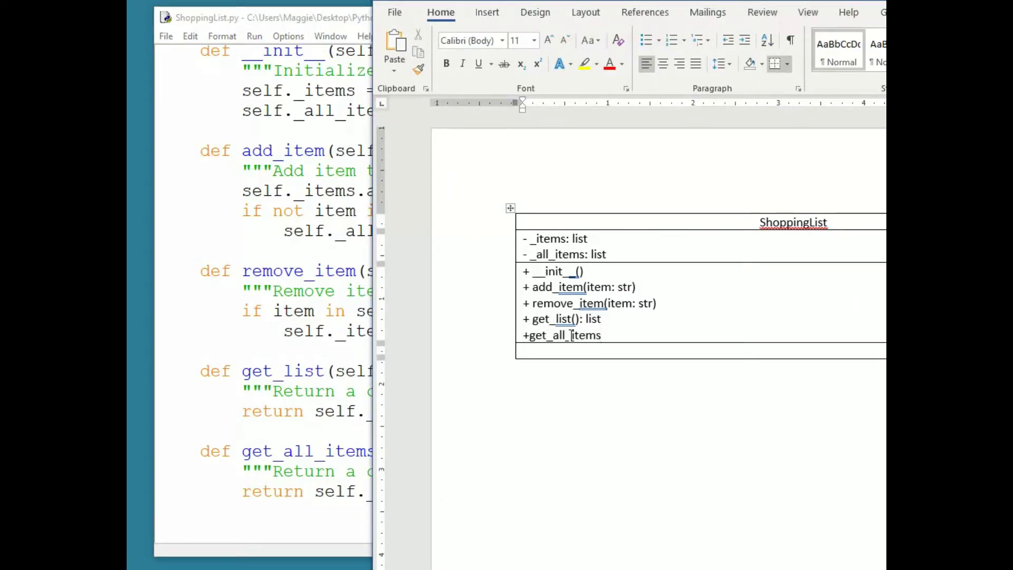
text((): list)
click(530, 336)
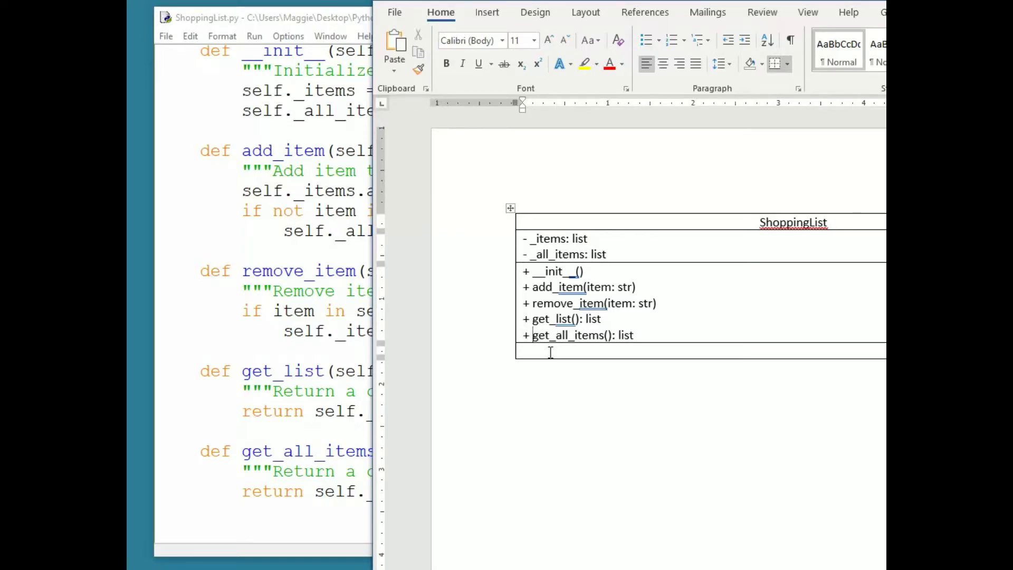
Step: Enter 'Maintaining a shopping list' and 'Maintaining a list of all items ever placed on the list' in the bottom row
click(549, 350)
text(Main)
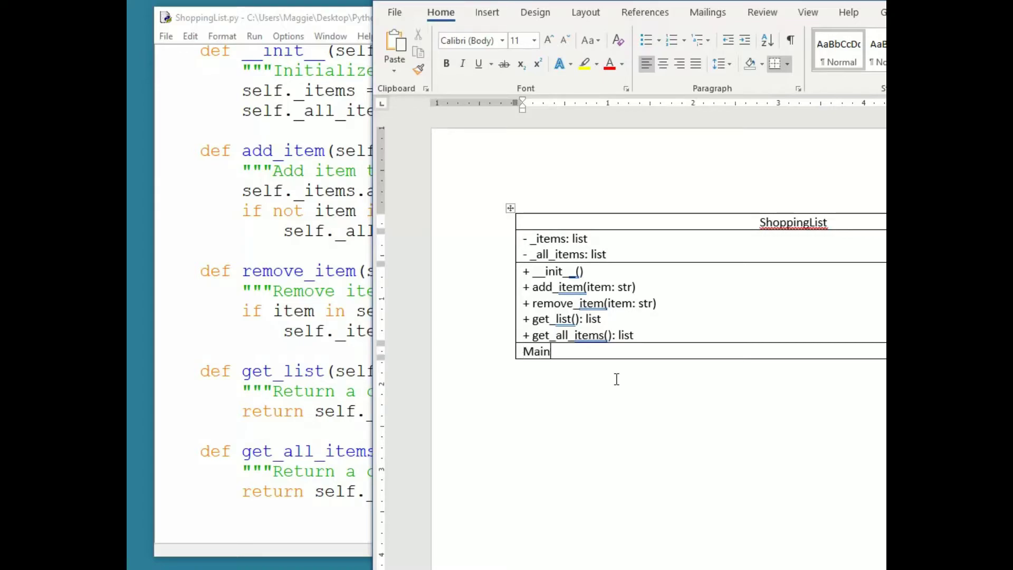
text(taining a shopp)
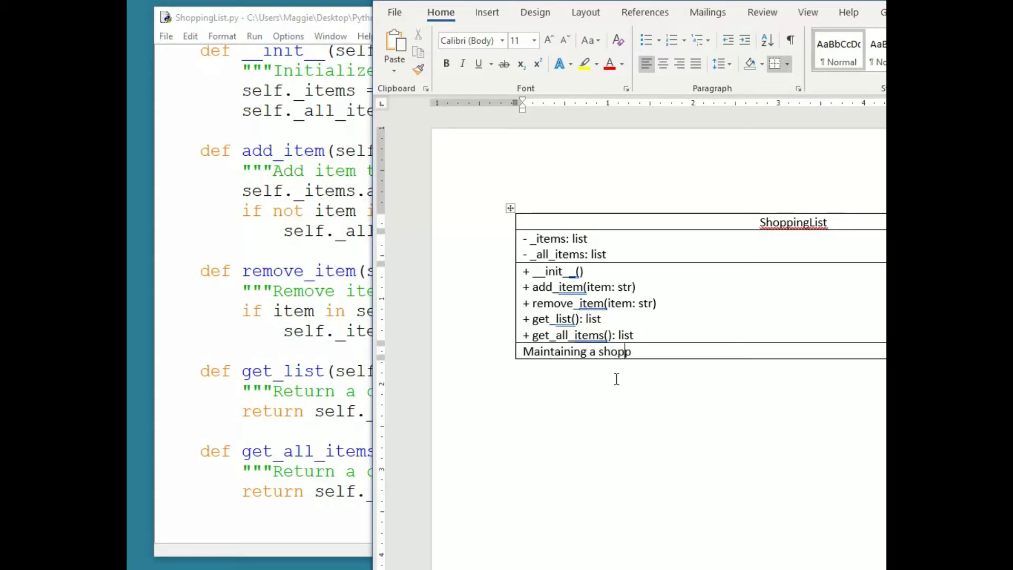
text(ing list)
key(Return)
text(Maintaining)
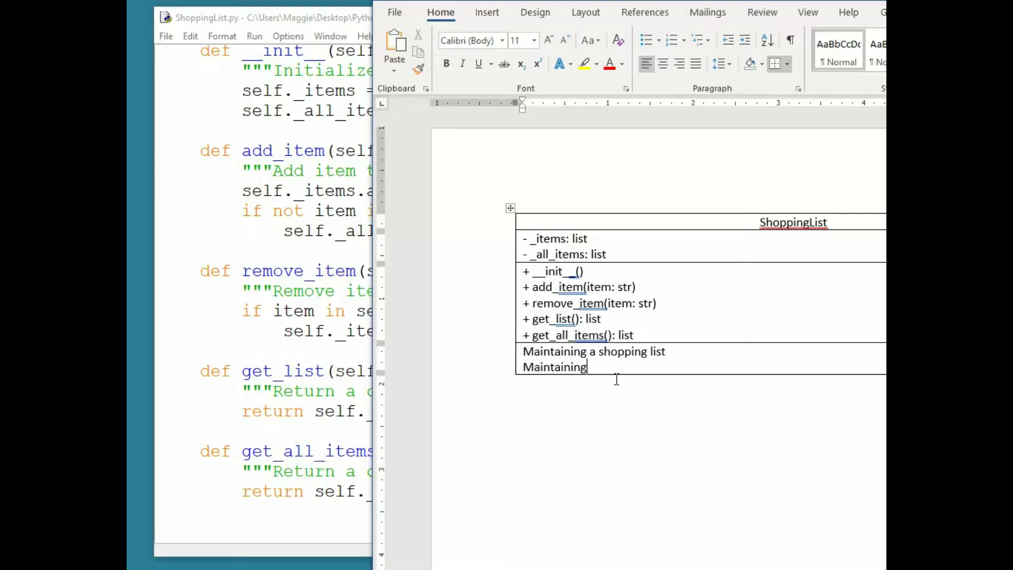
text( a list of all items,)
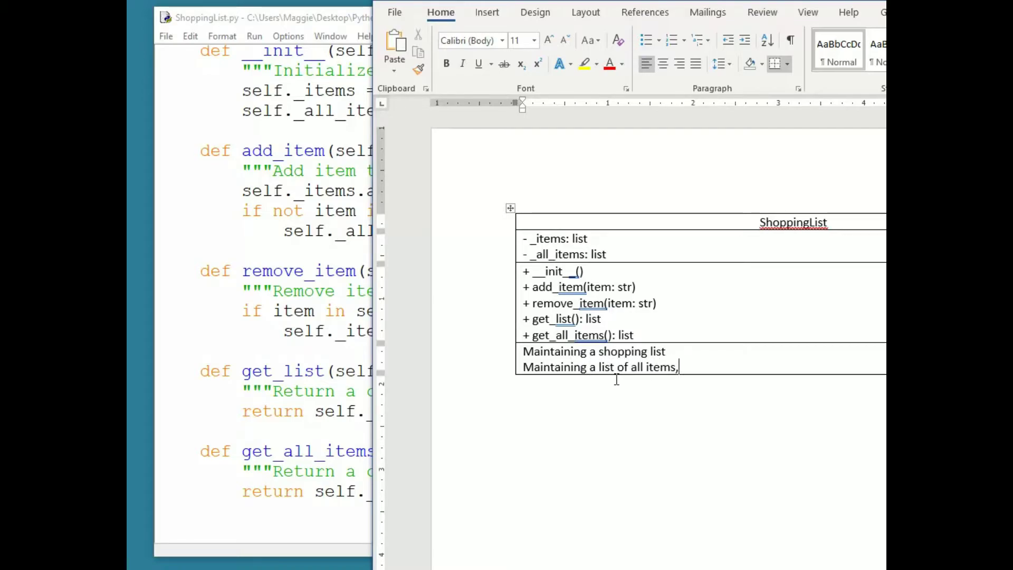
key(Return)
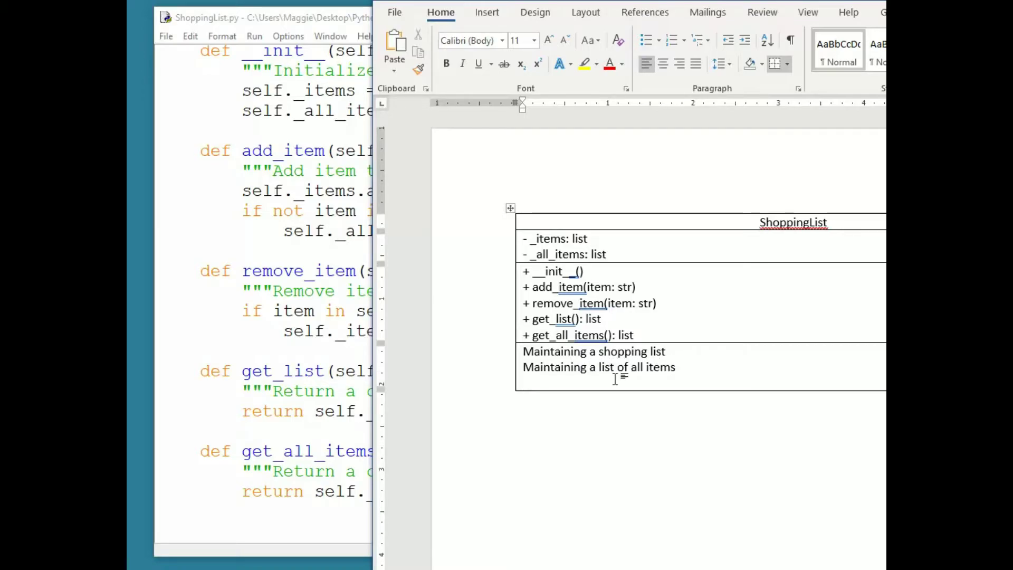
key(BackSpace)
text(ever placed on the list)
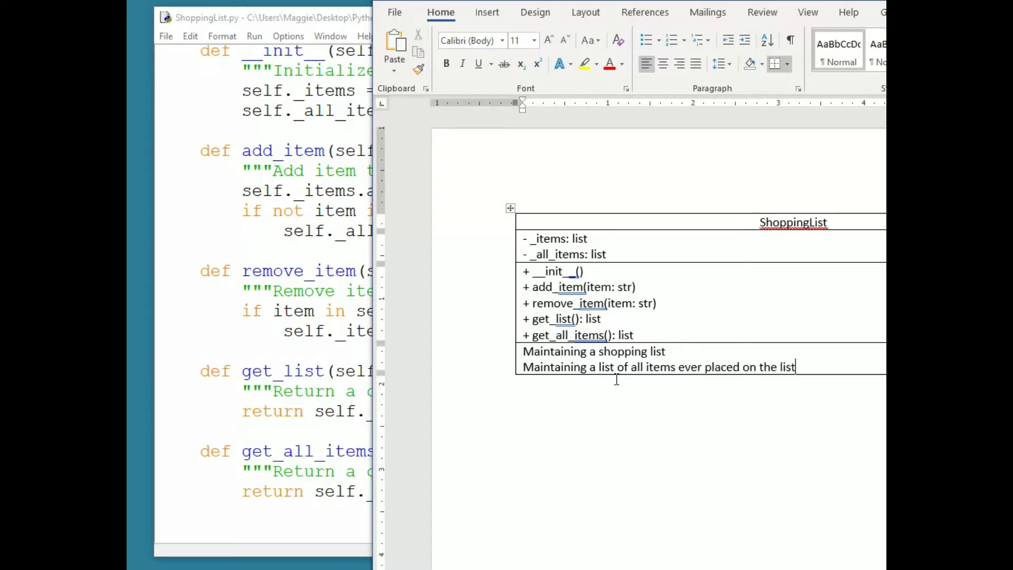
Step: Add 'Adding an item to the shopping list' and 'Removing an item from the shopping list', correcting the typo
key(Return)
text(Adding)
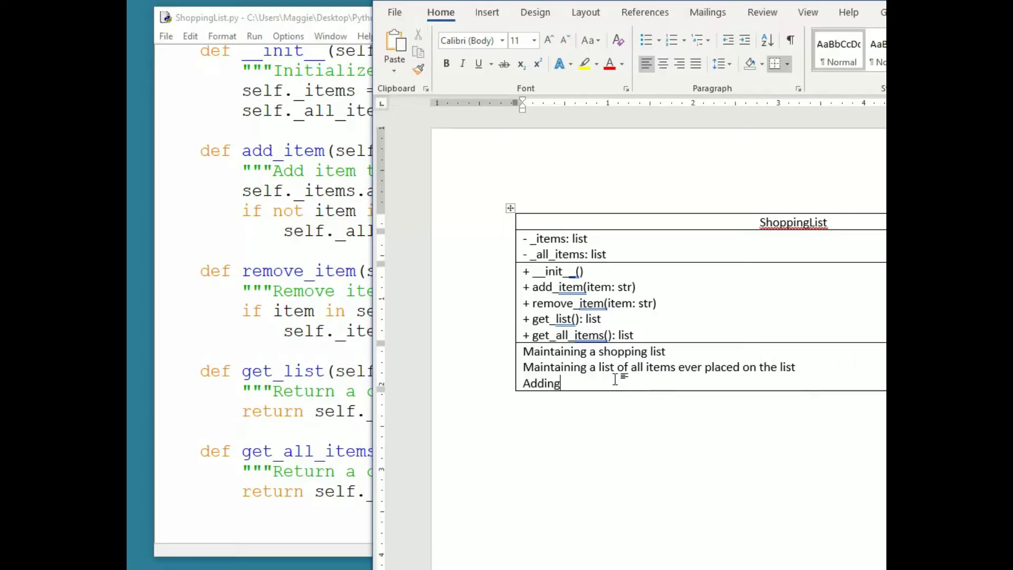
text( an item to the shopp)
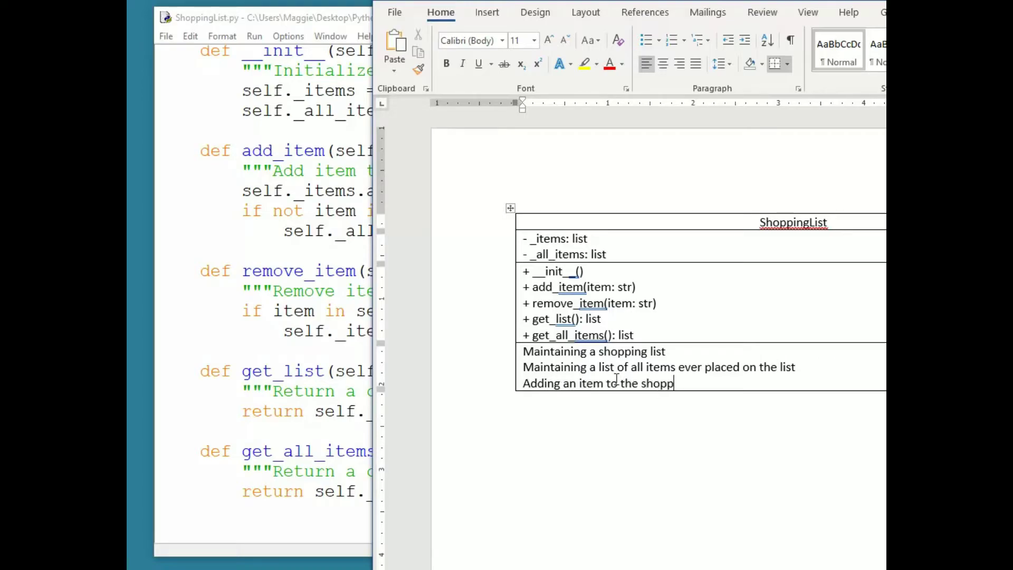
text(ing list)
key(Return)
text(Removi)
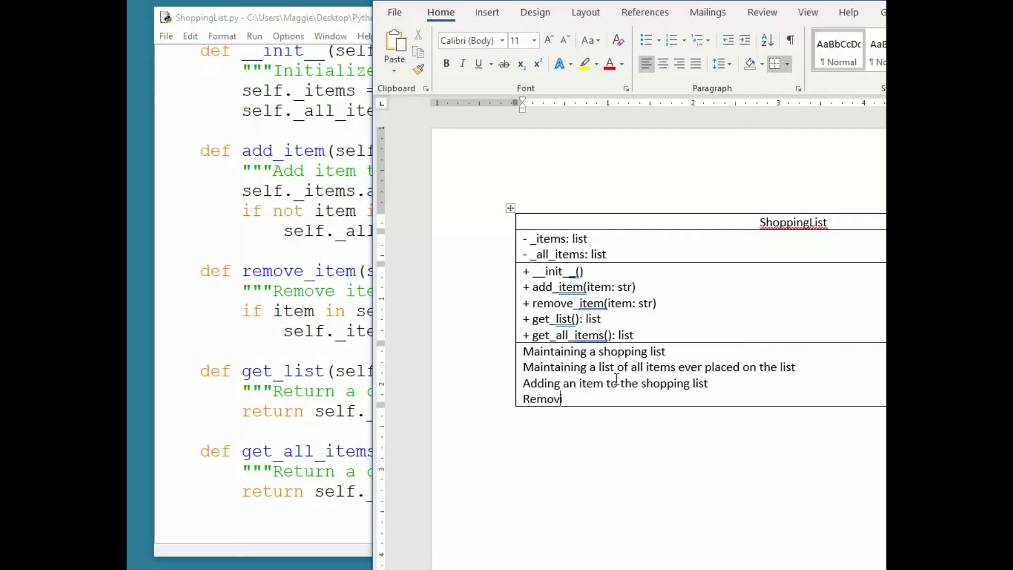
text(ng an item fro the s)
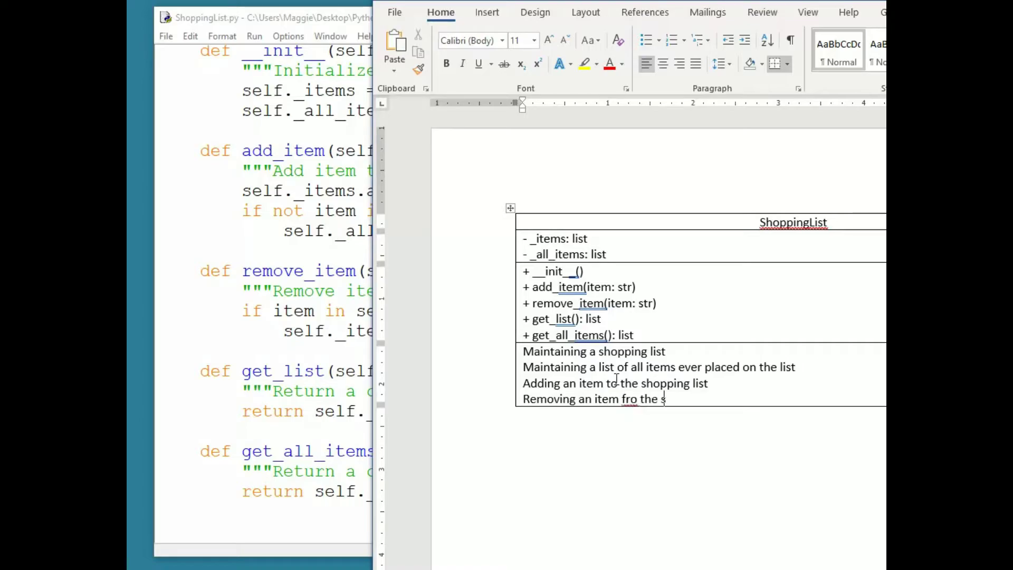
key(BackSpace)
key(BackSpace)
key(BackSpace)
key(BackSpace)
key(BackSpace)
key(BackSpace)
text(m the shopping list)
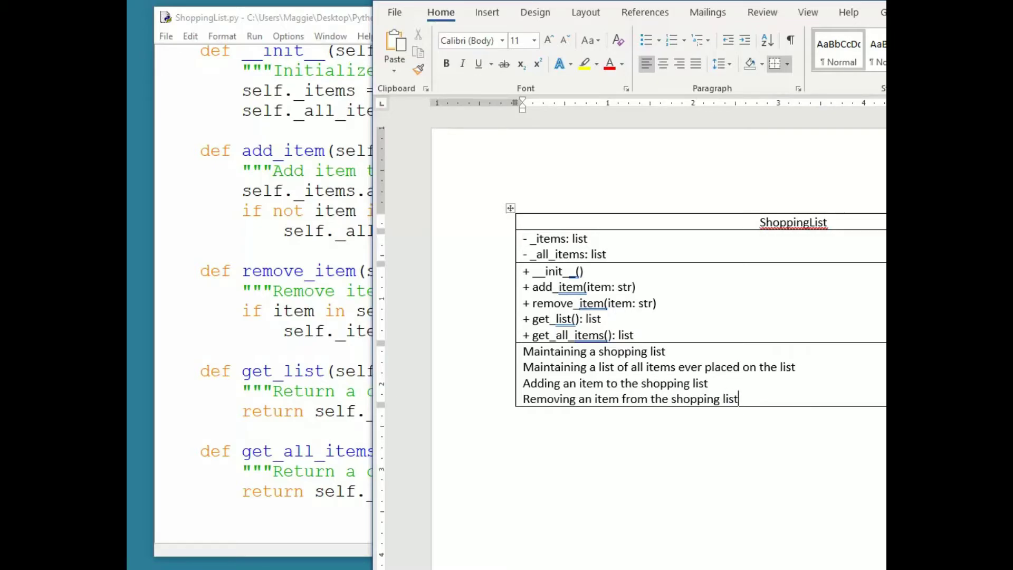
Step: Pull the class table's right edge inward so it fits within the page margins
click(636, 286)
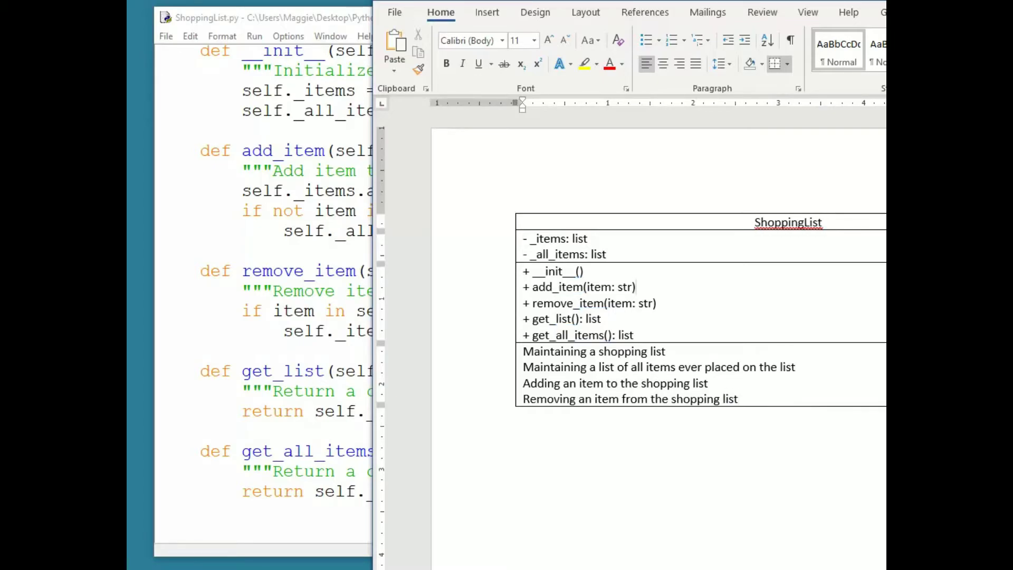
drag(885, 115, 855, 115)
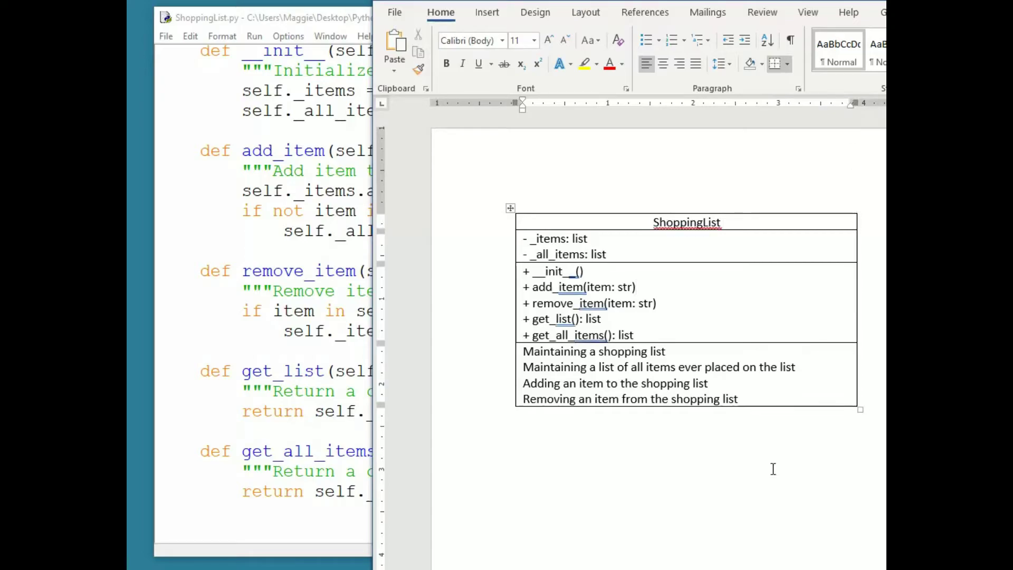
click(731, 472)
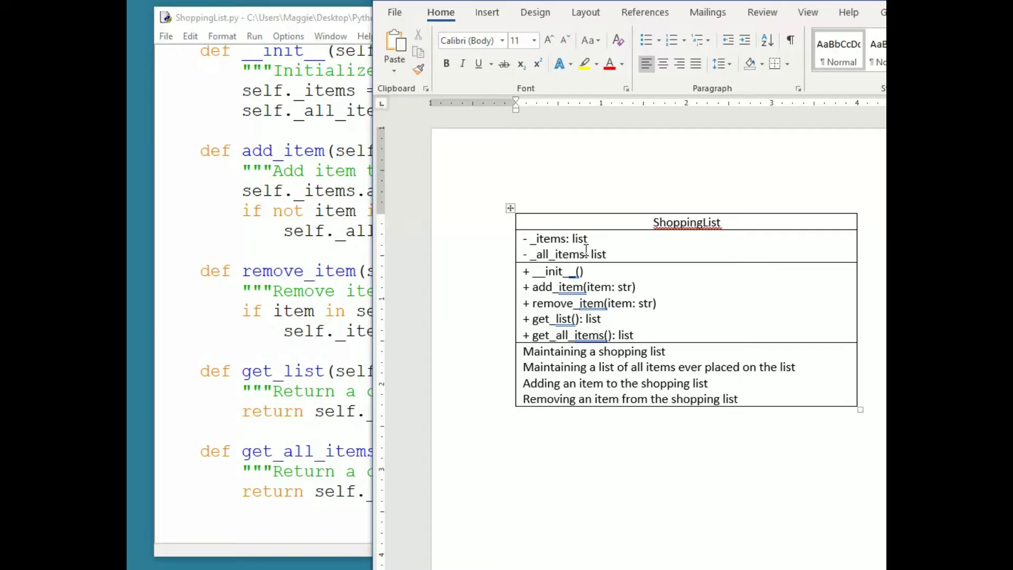
Step: Bring up the IDLE demo script, highlight the my_list variable, and return to Word
key(alt+Tab)
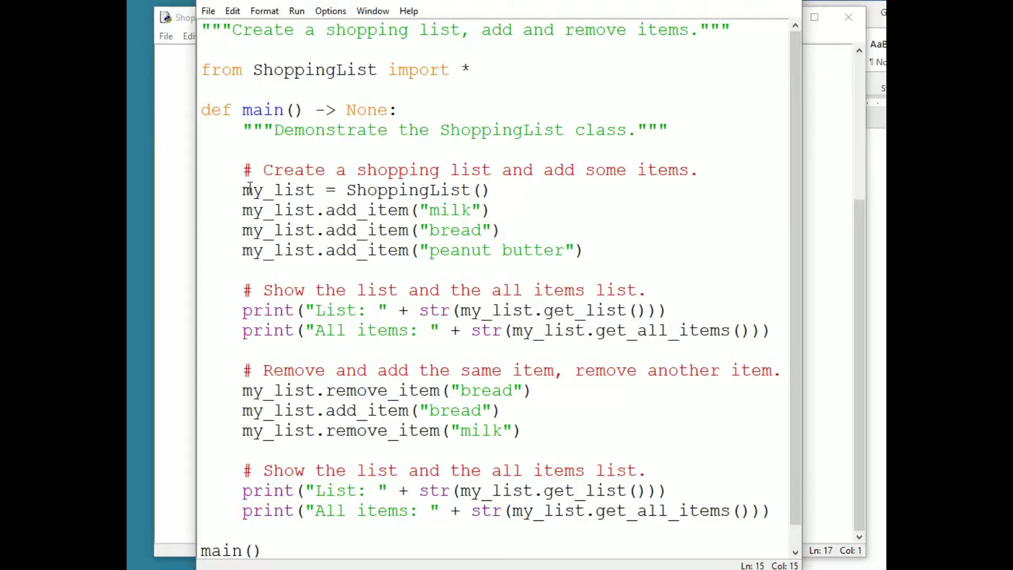
drag(243, 190, 315, 194)
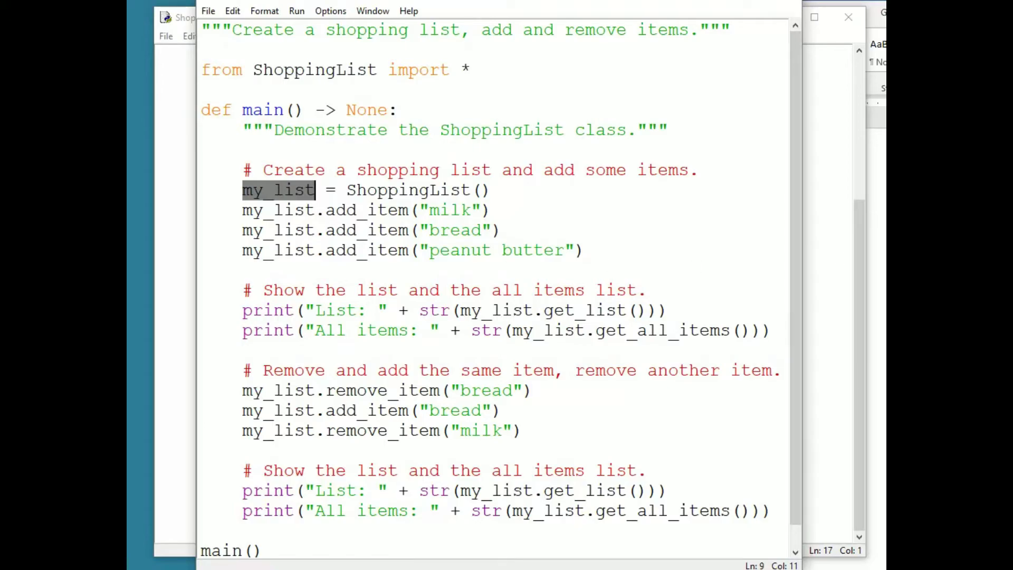
click(838, 260)
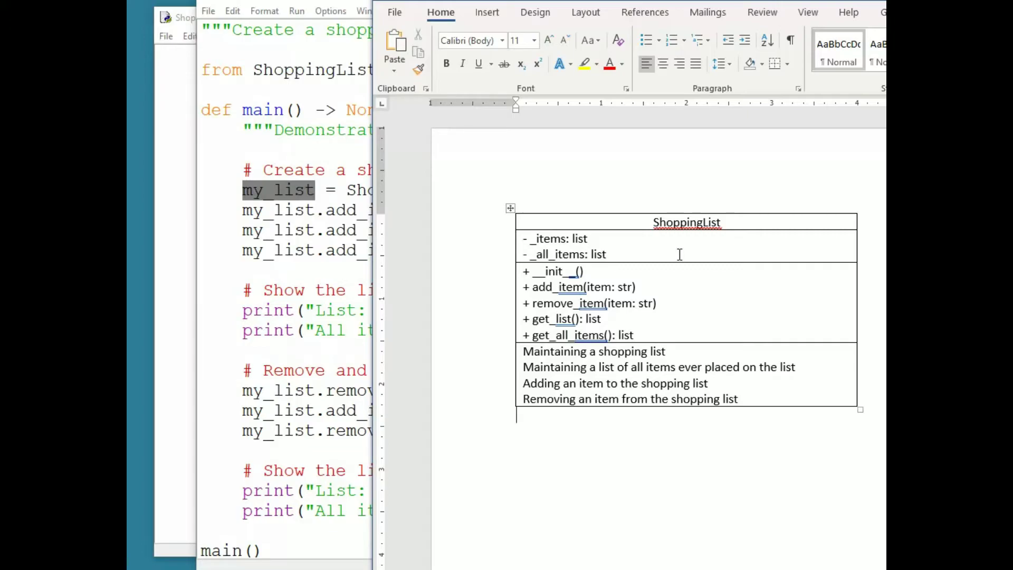
Step: Paste a duplicate of the ShoppingList table below it and delete the copy's methods and responsibilities rows
click(510, 208)
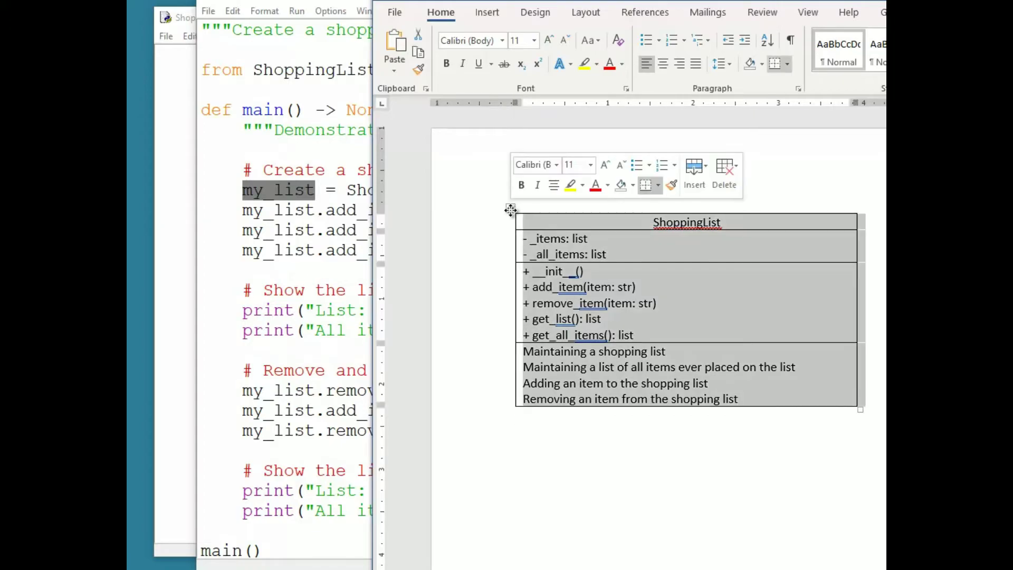
click(615, 438)
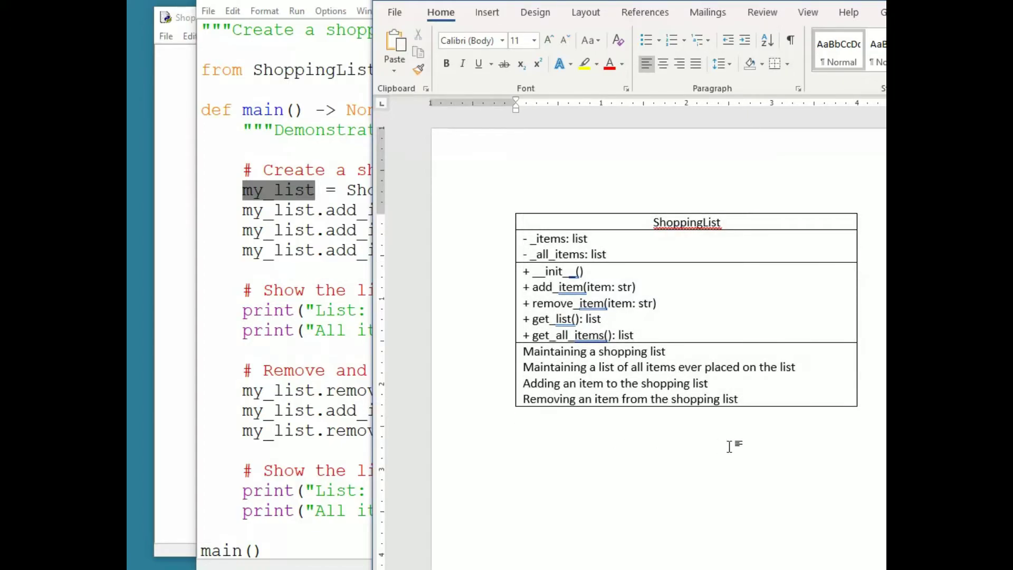
key(ctrl+v)
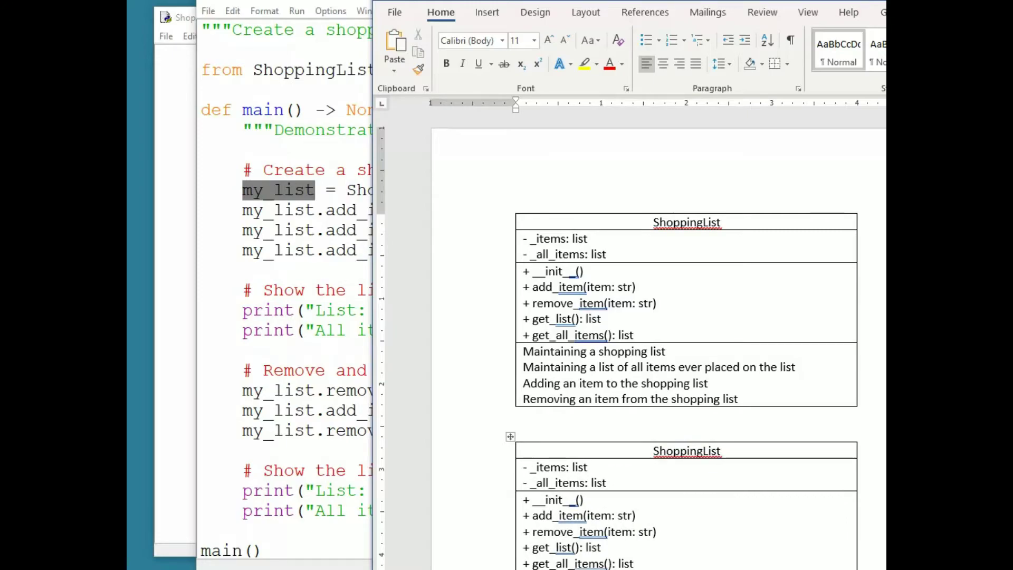
scroll(728, 446, down, 4)
drag(753, 409, 560, 305)
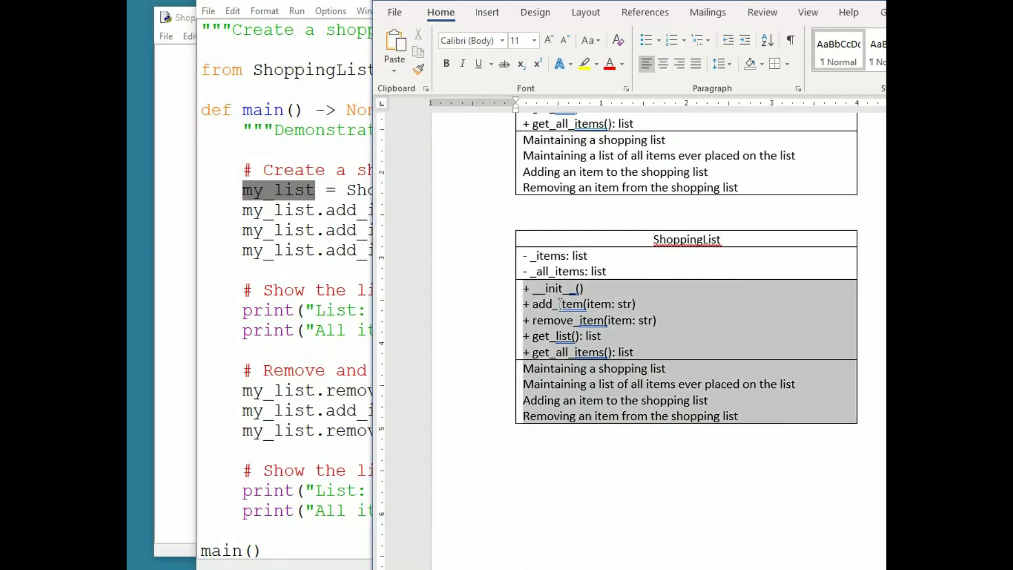
right_click(559, 304)
click(627, 406)
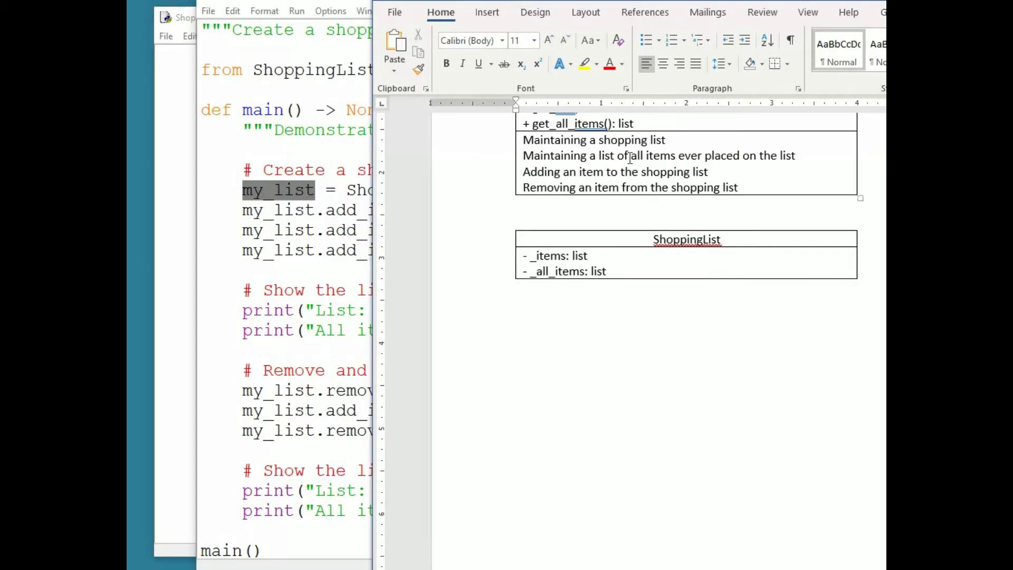
Step: Rename the copy's header to 'my_list: ShoppingList', keeping 'my' lowercase
click(656, 237)
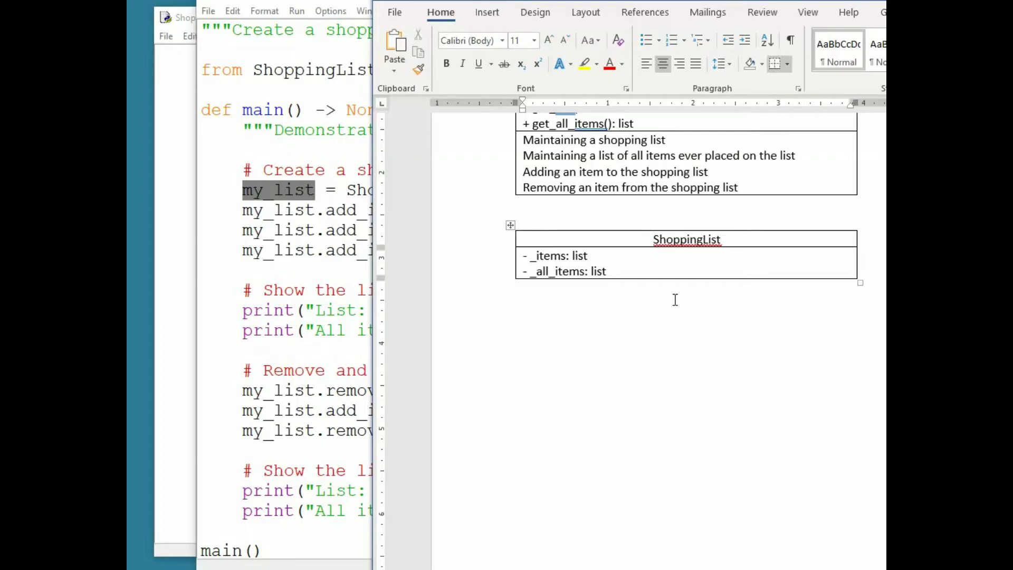
text(my_list:)
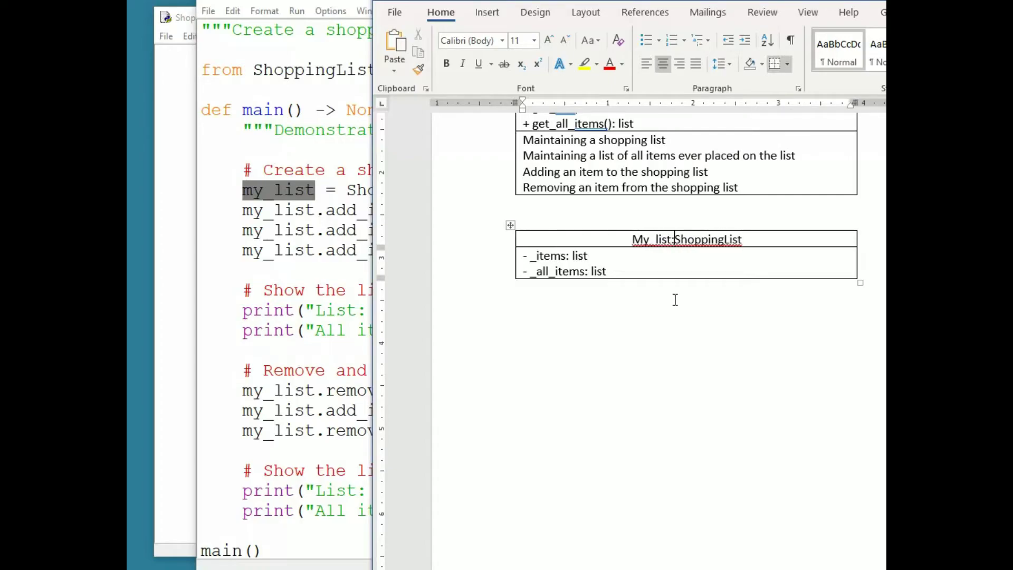
mouse_move(641, 238)
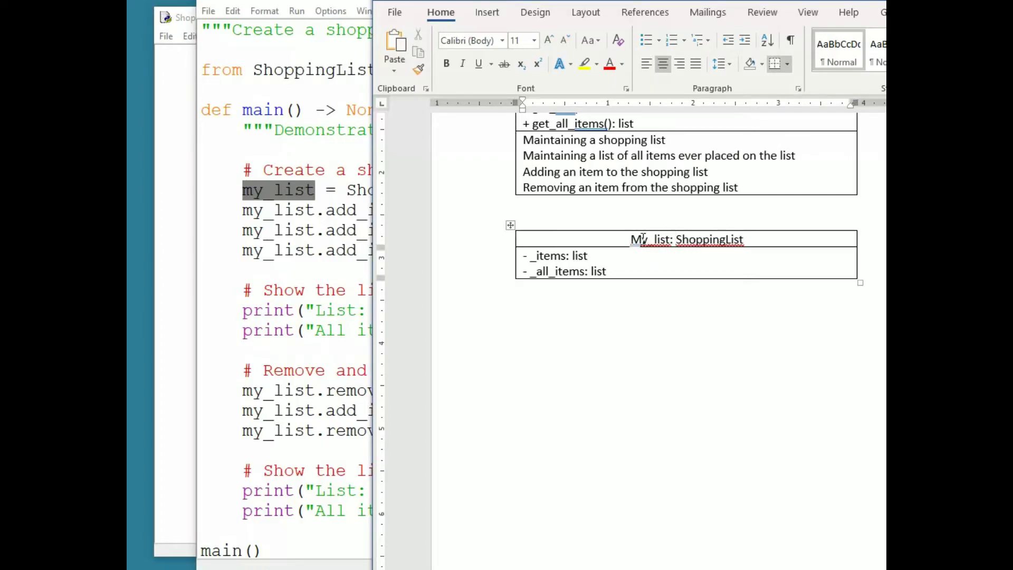
key(ctrl+z)
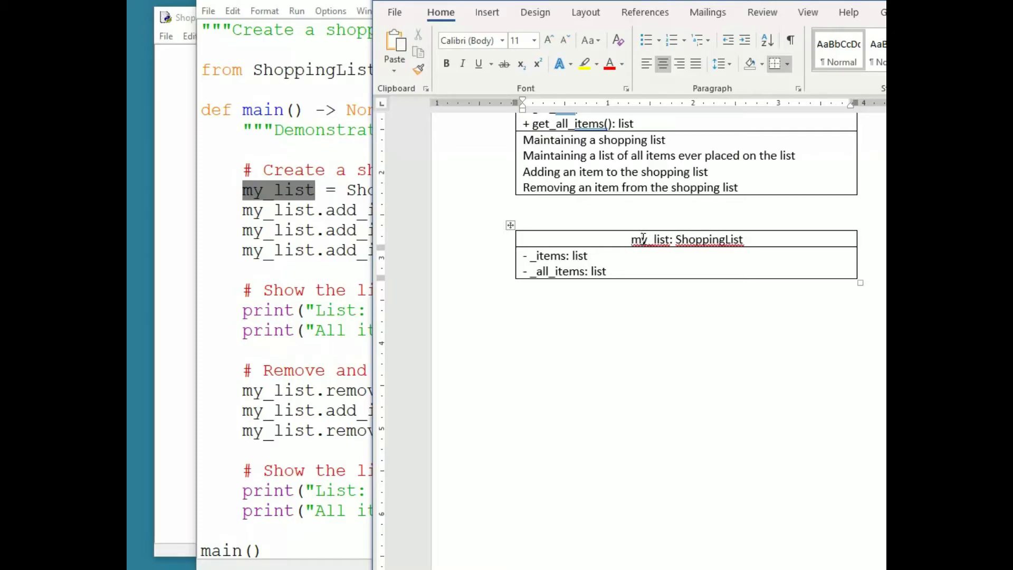
Step: Change the fields to '_items = []' and '_all_items = []', dropping the type annotations and minus signs
click(633, 255)
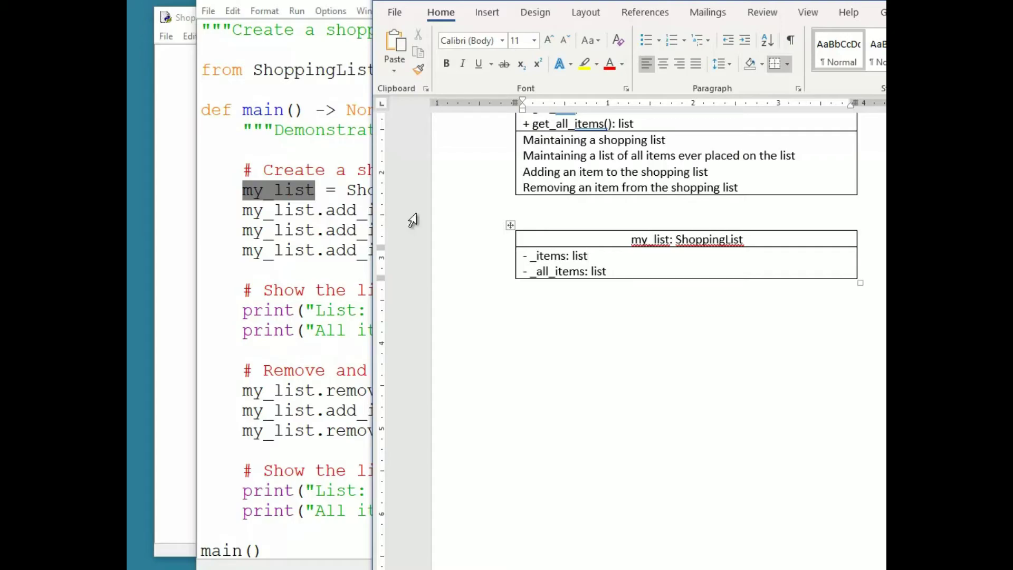
key(BackSpace)
key(BackSpace)
key(BackSpace)
key(BackSpace)
key(BackSpace)
key(BackSpace)
text(= [])
click(619, 272)
key(BackSpace)
key(BackSpace)
key(BackSpace)
key(BackSpace)
key(BackSpace)
key(BackSpace)
text(= [])
click(531, 258)
key(BackSpace)
key(BackSpace)
click(531, 274)
key(BackSpace)
key(BackSpace)
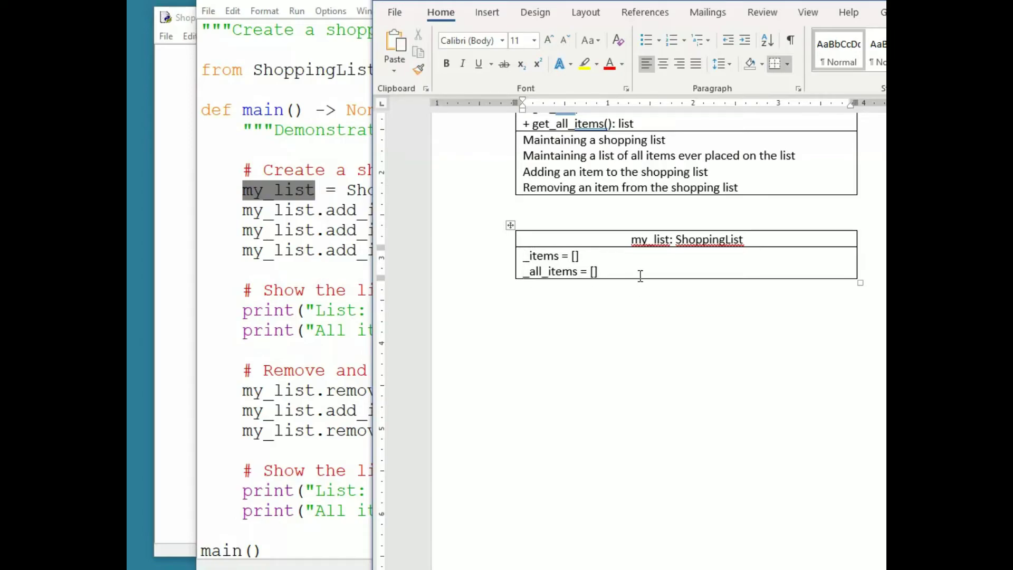
click(638, 275)
Step: Add the caption 'After initialization:' above the first my_list table
click(628, 221)
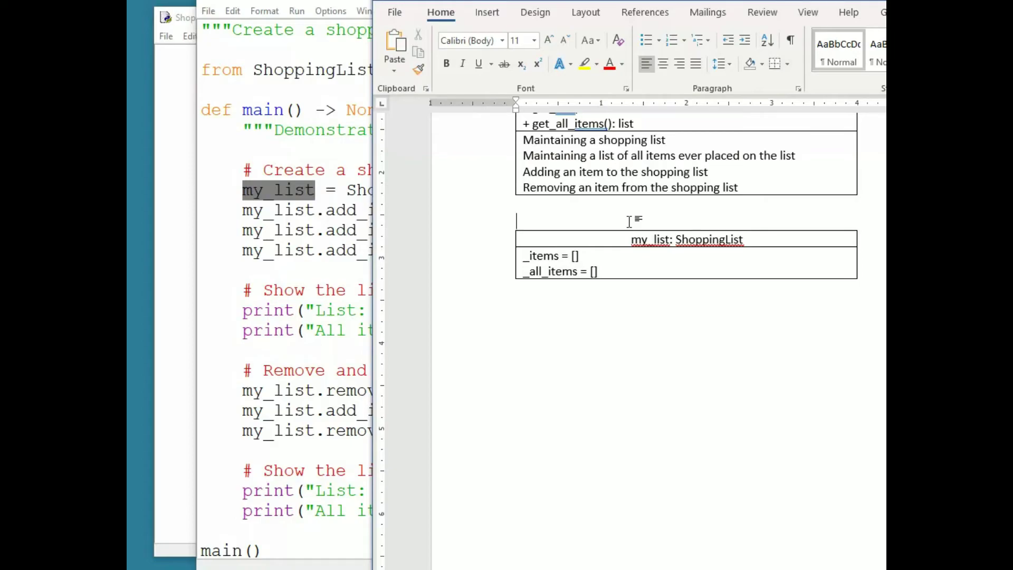
key(Return)
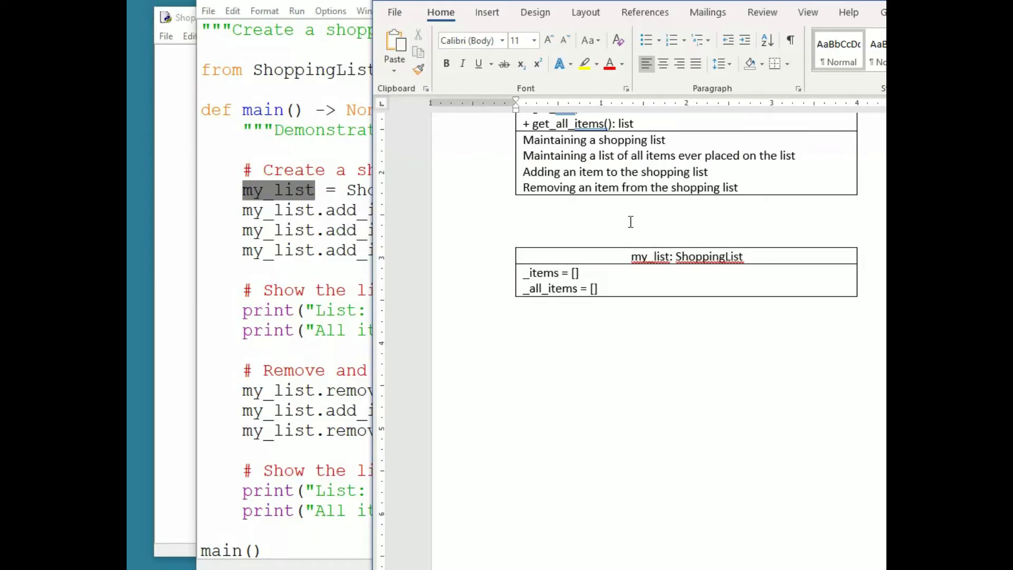
text(After initialization:)
Step: Paste a copy of the my_list table below under the caption 'After adding milk, bread, peanut butter:'
click(632, 270)
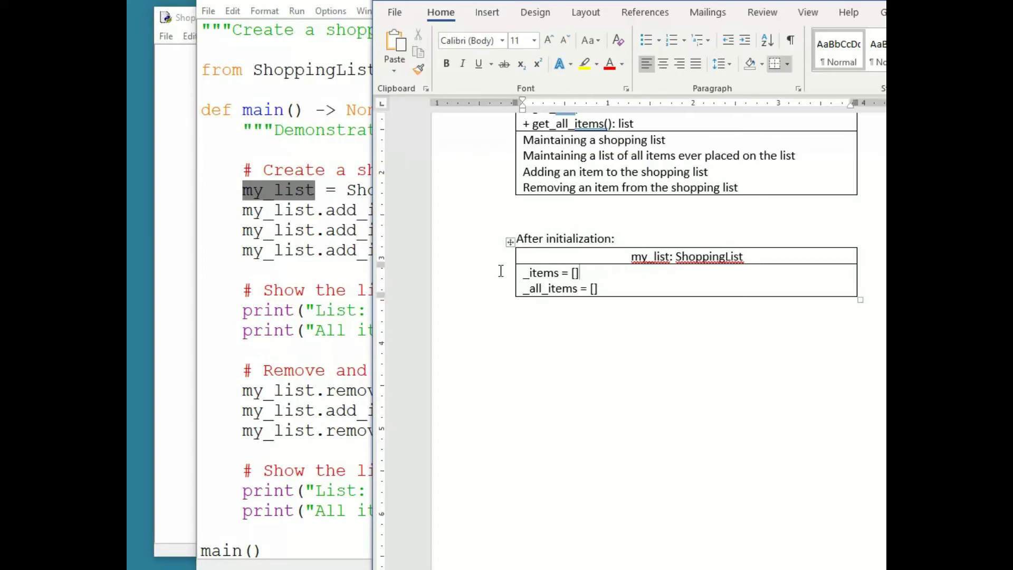
click(509, 242)
key(ctrl+c)
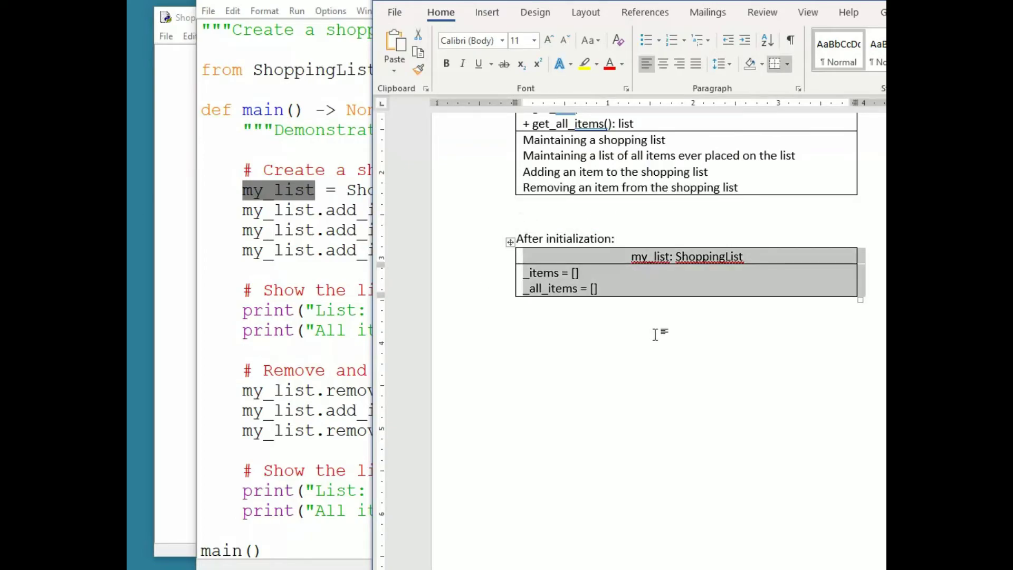
click(655, 334)
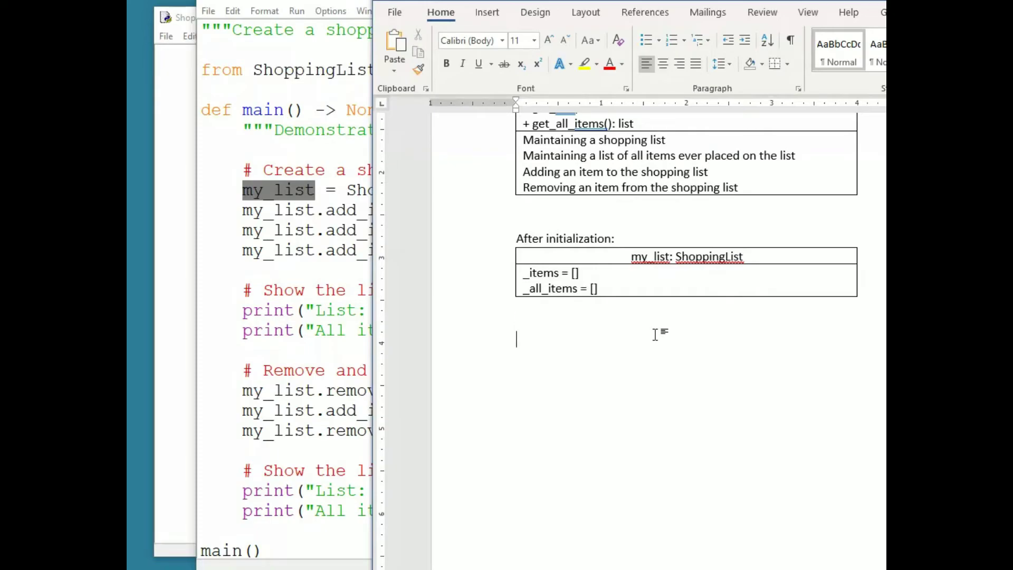
text(After adding mi)
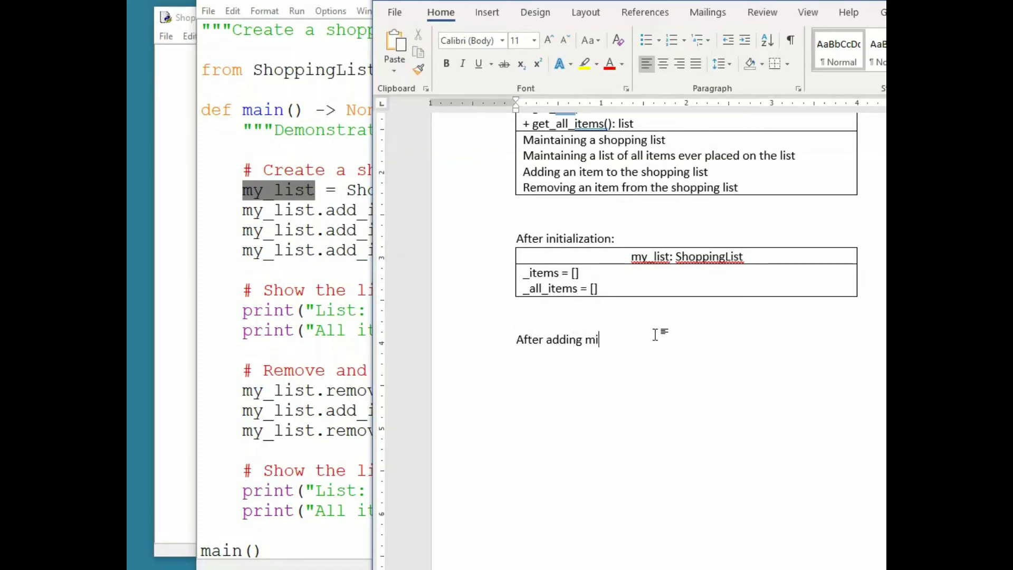
text(lk, bread, peanut butter:)
key(Return)
key(ctrl+v)
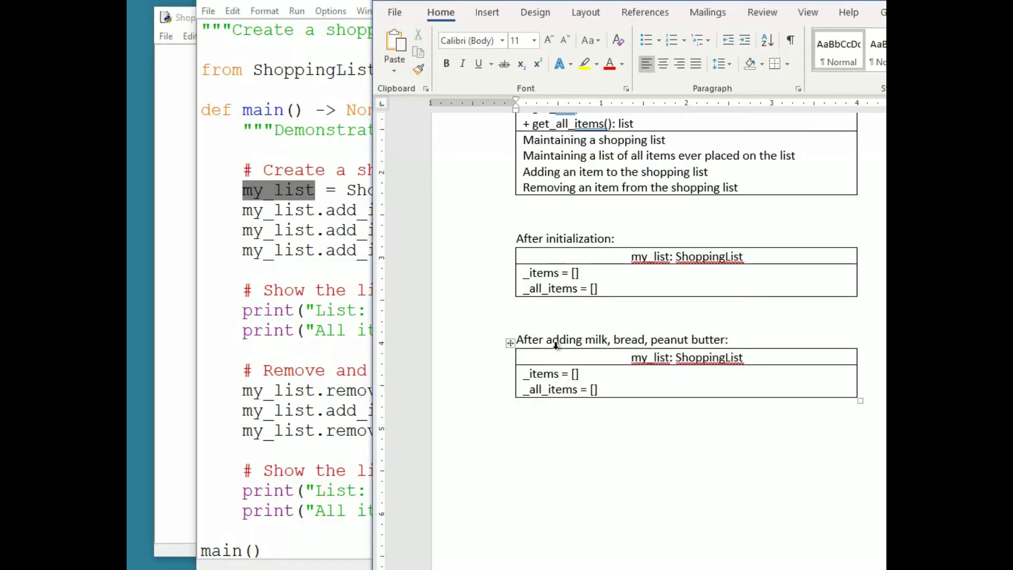
click(650, 392)
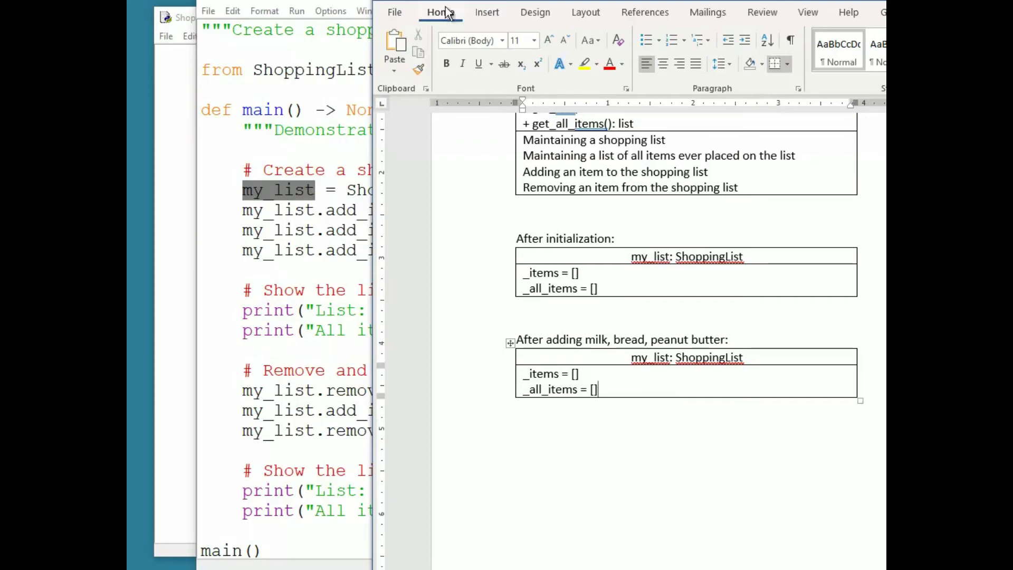
Step: After checking the code, fill the second box's _items with "milk", "bread", "peanut butter"
click(336, 170)
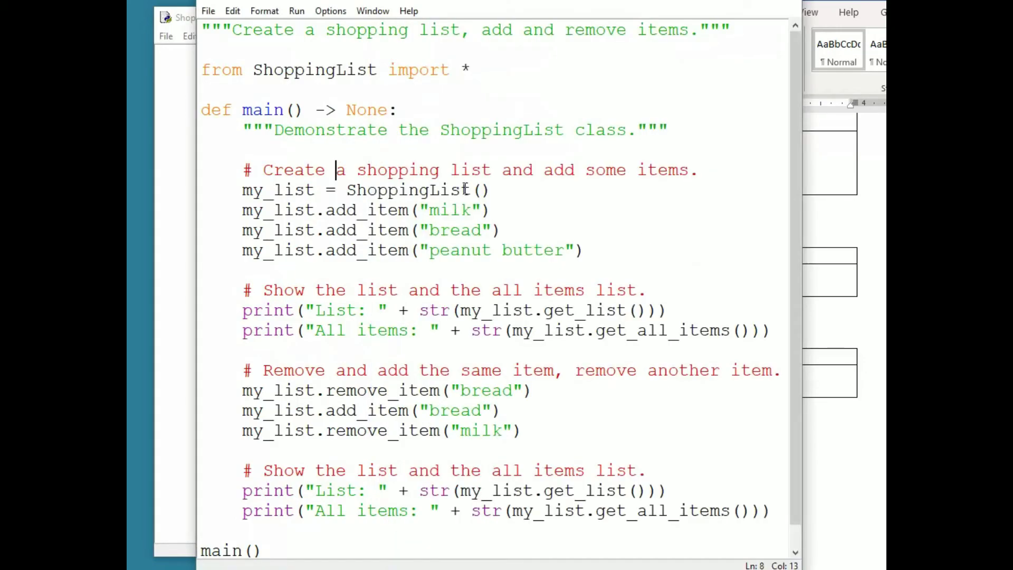
key(alt+Tab)
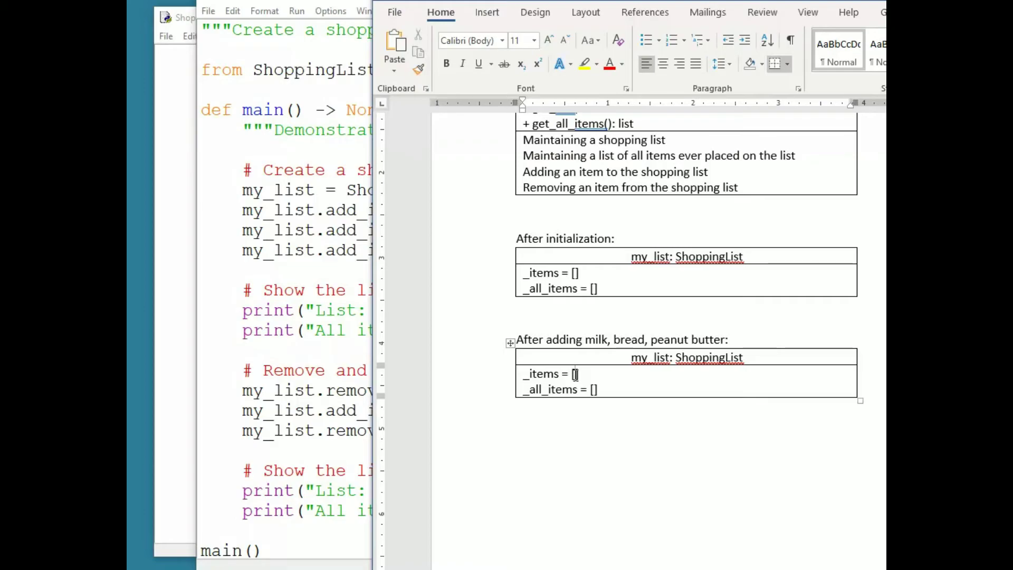
text("milk", "bread", "peanut )
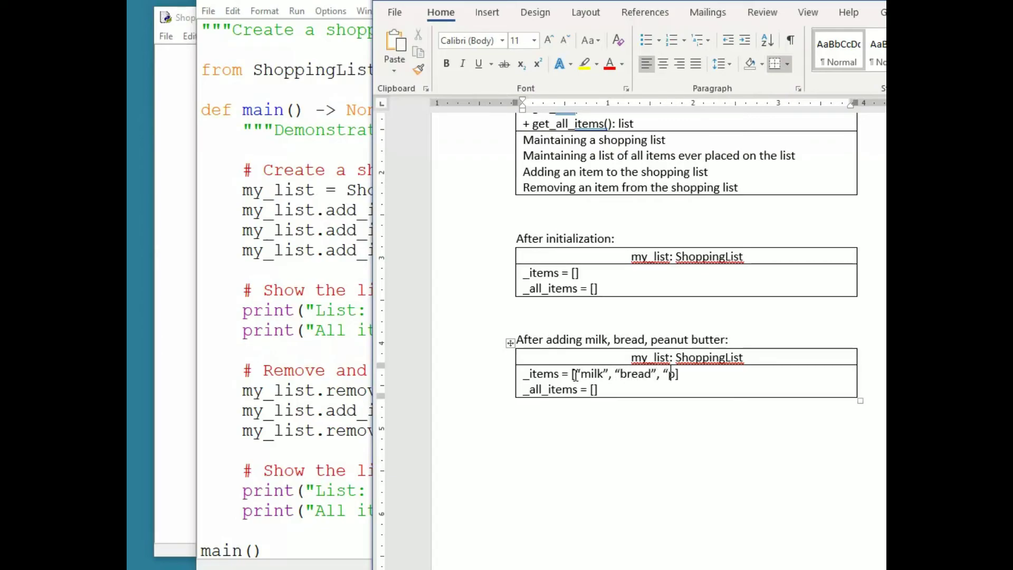
text(butter")
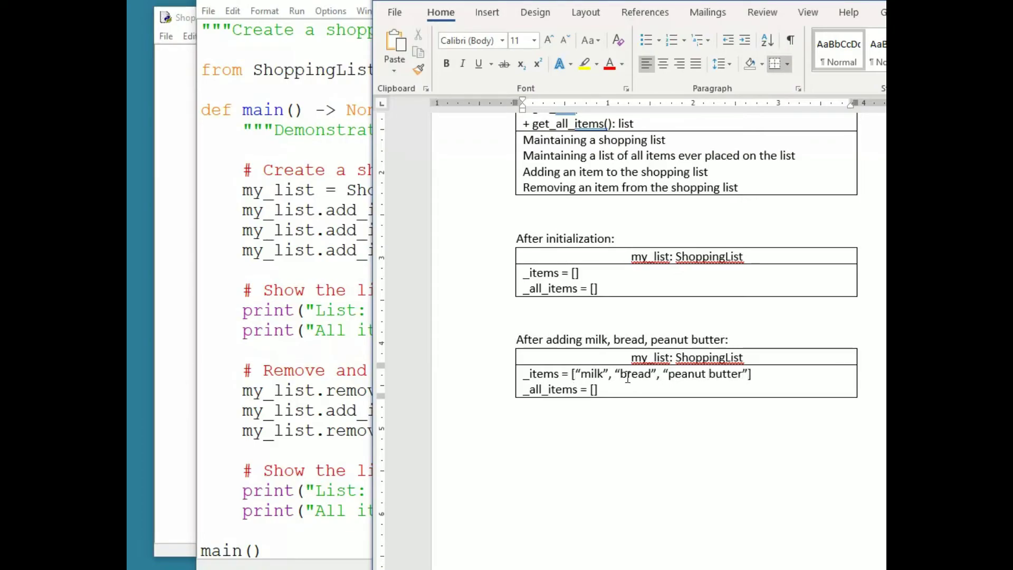
Step: Copy the same three item values into the _all_items brackets
drag(573, 374, 746, 376)
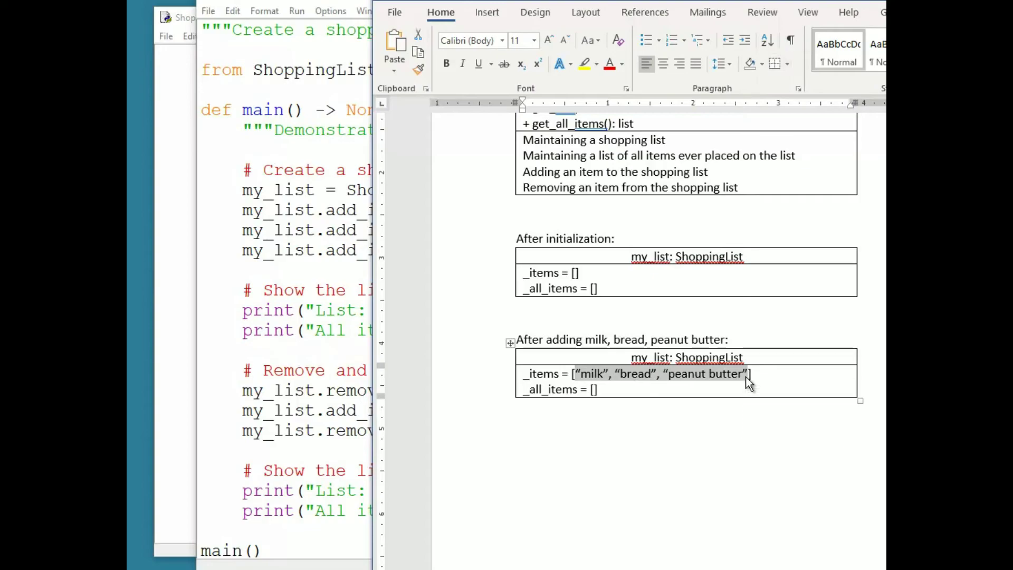
key(ctrl+c)
click(595, 389)
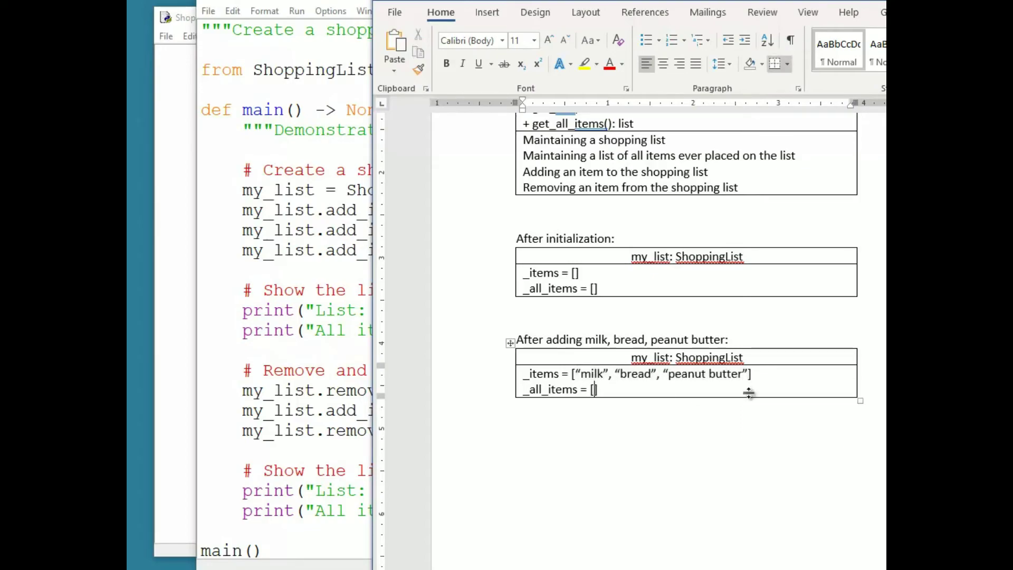
key(ctrl+v)
click(793, 388)
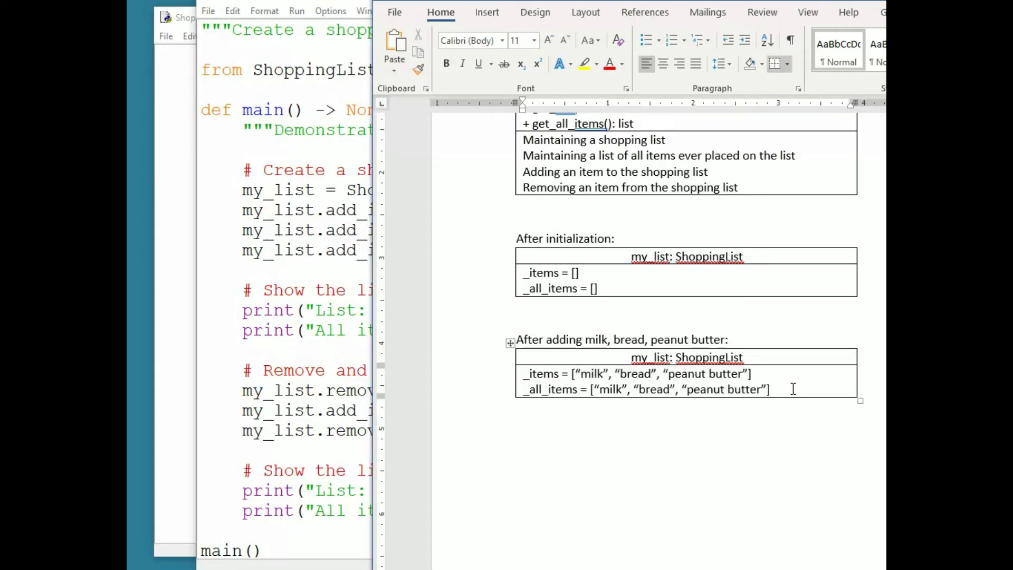
key(Down)
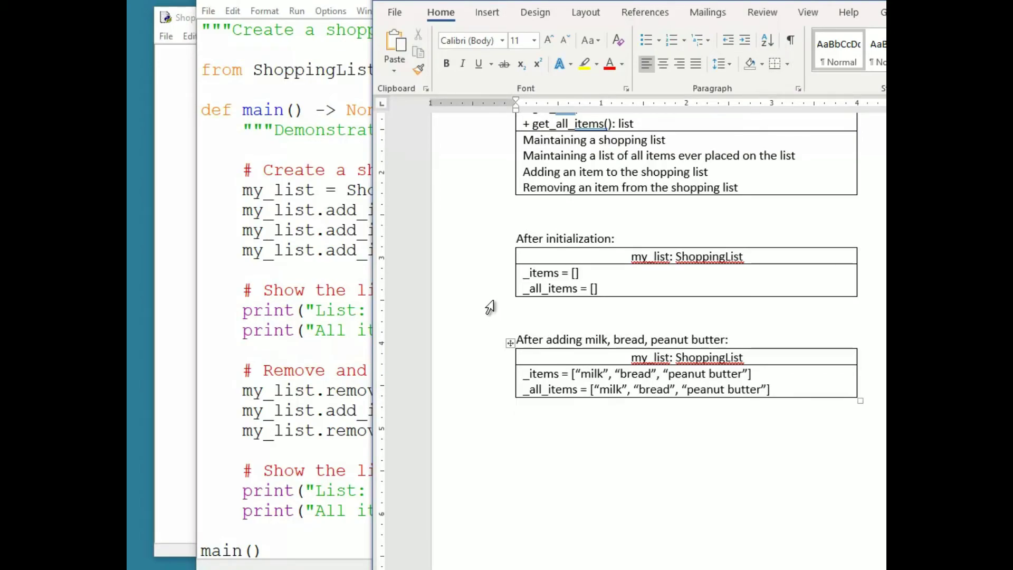
click(320, 352)
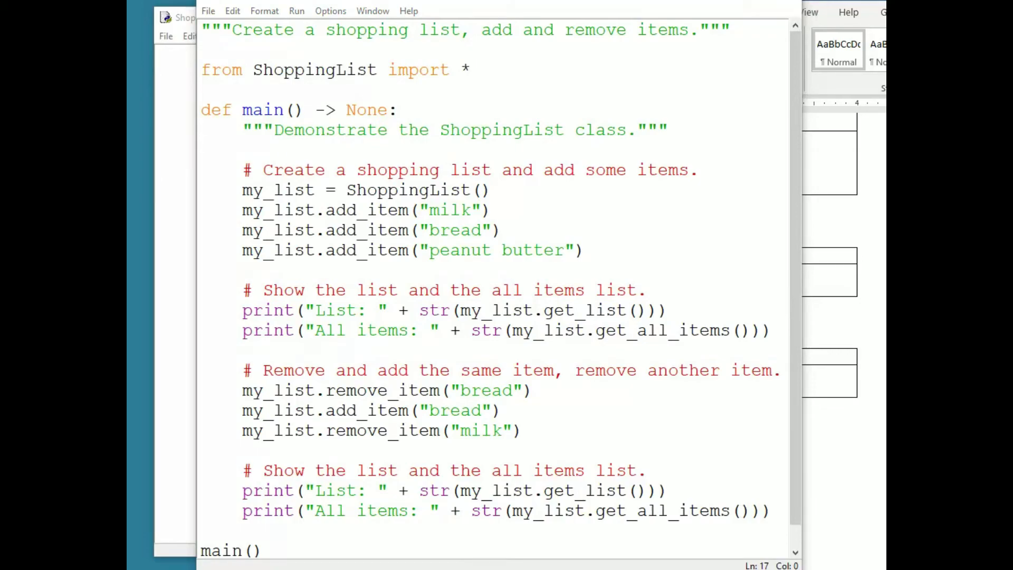
Step: Paste a copy of the second my_list table below it, captioned "After removing and re-adding bread,"
key(alt+Tab)
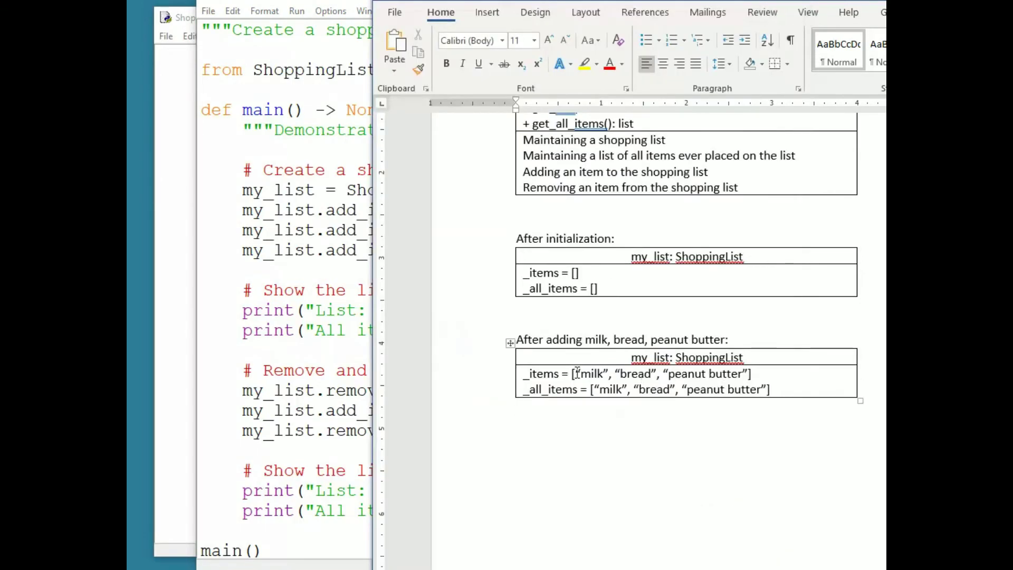
click(510, 344)
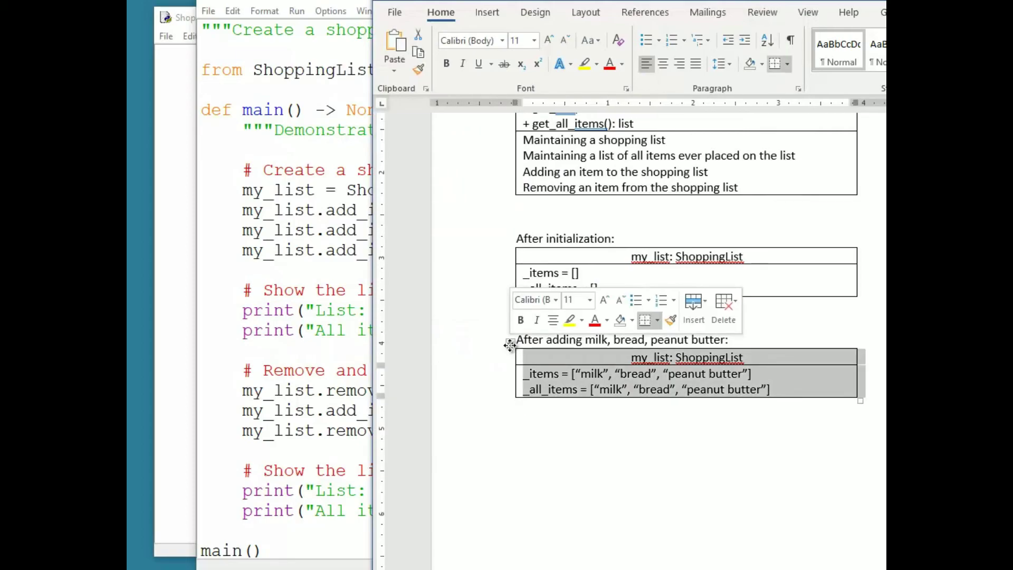
click(576, 417)
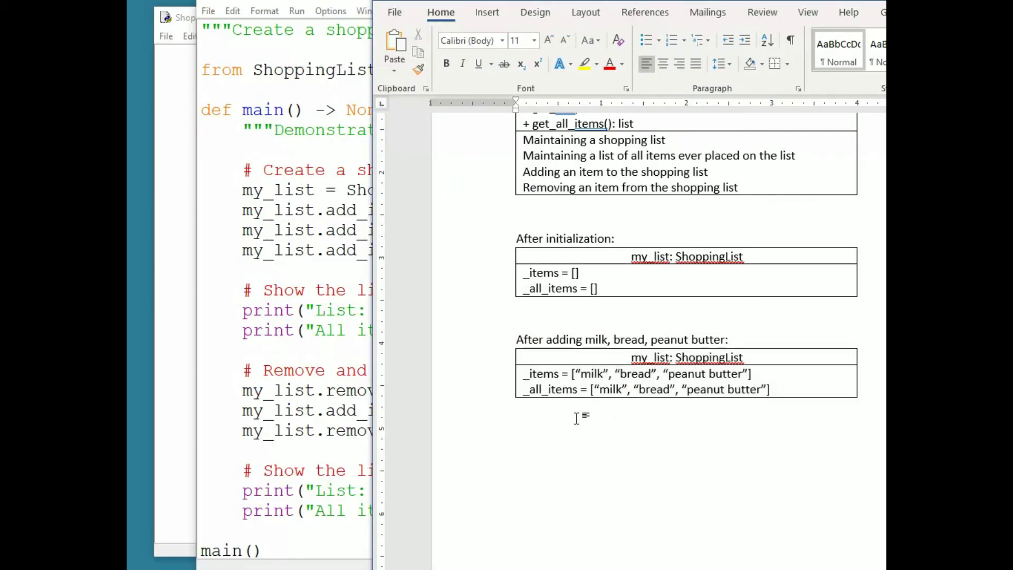
key(Return)
key(ctrl+v)
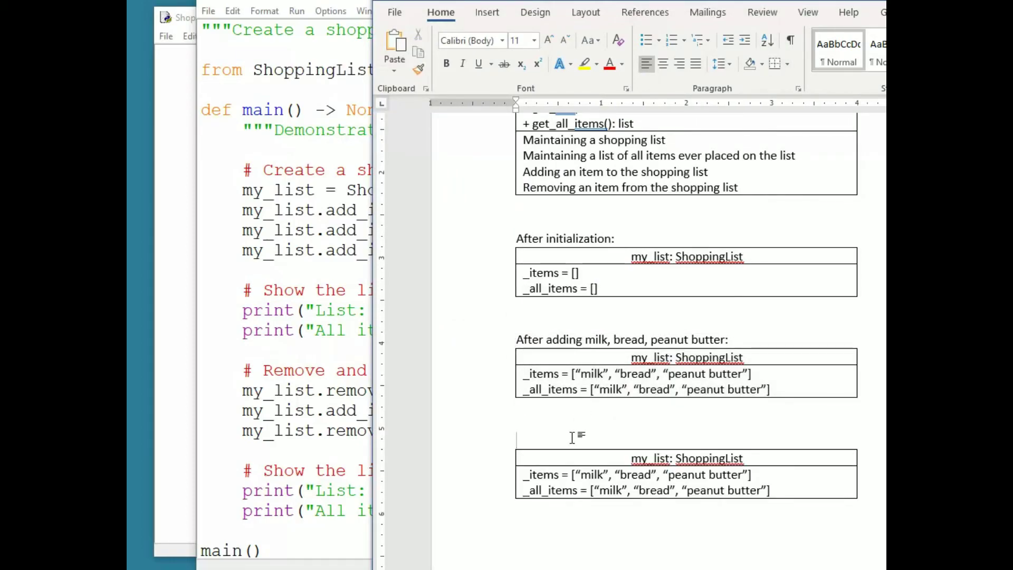
text(After removing and re)
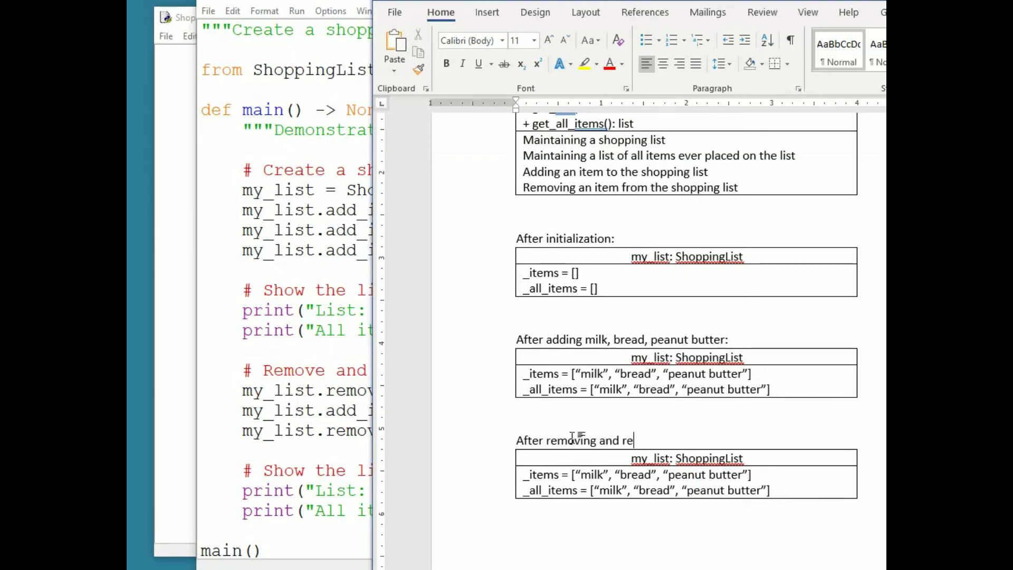
text(-adding bread,)
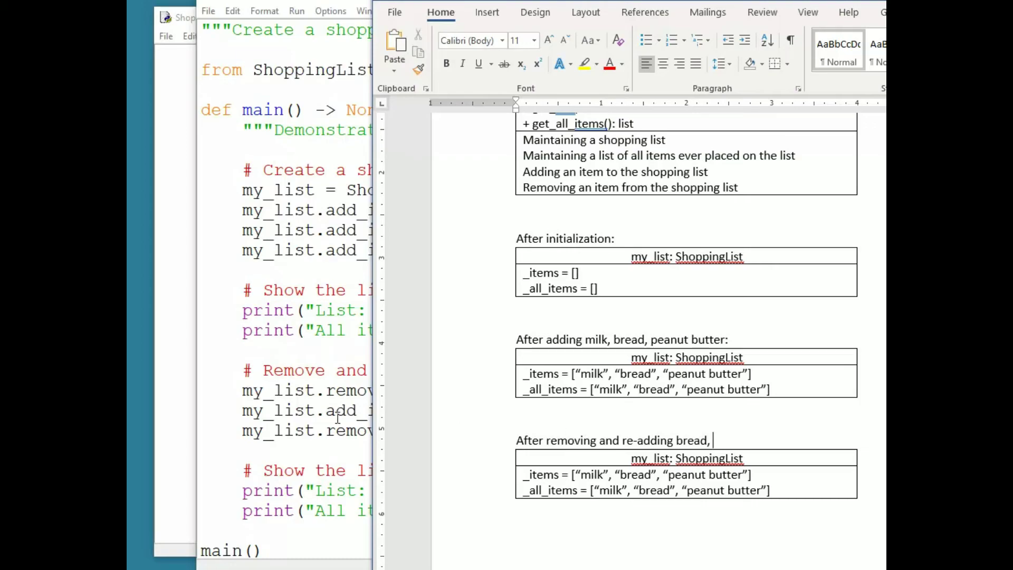
Step: Leave the third box's _items as ["bread", "peanut butter"] and end its heading with "removing milk:"
click(253, 430)
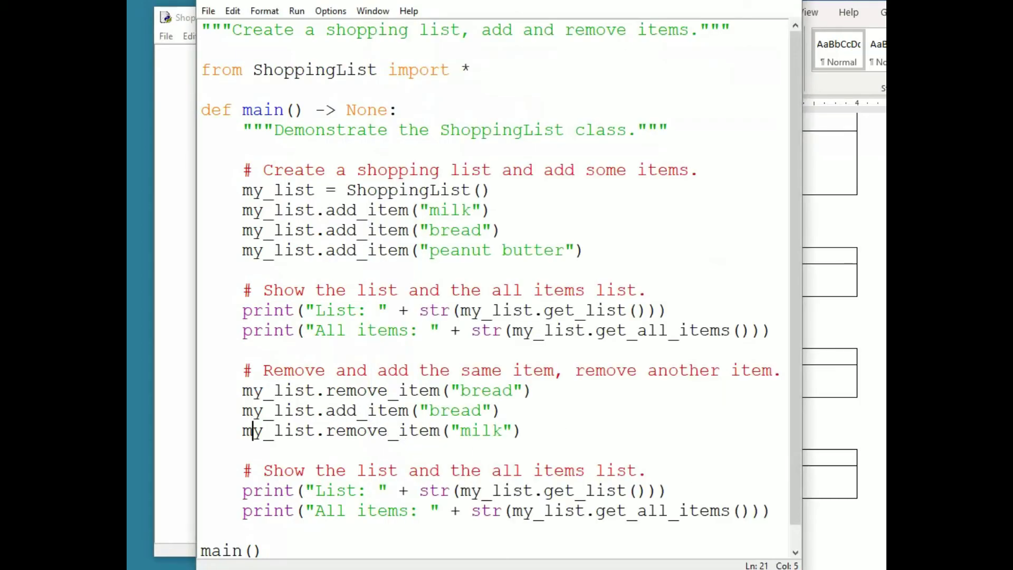
click(828, 440)
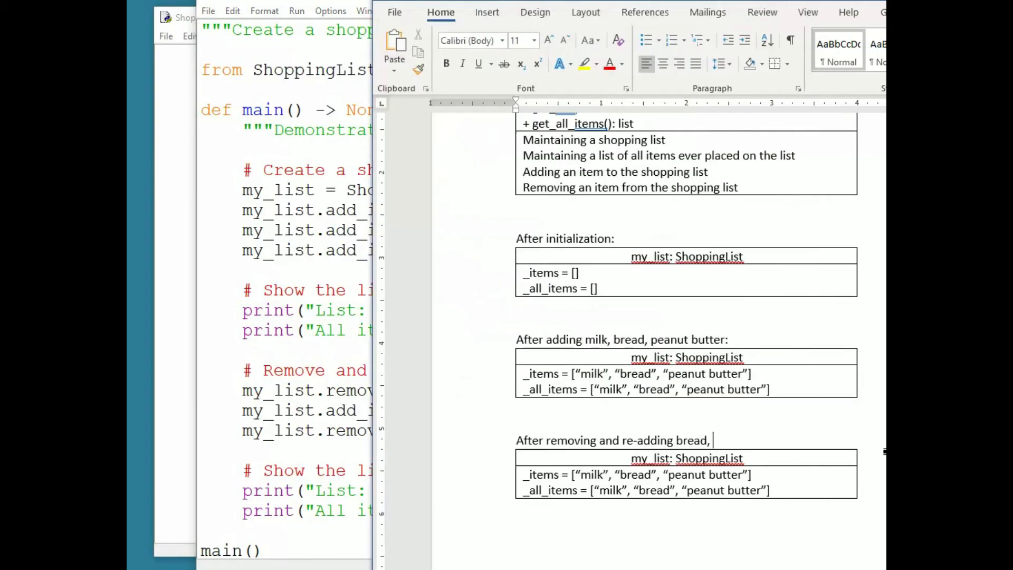
click(616, 473)
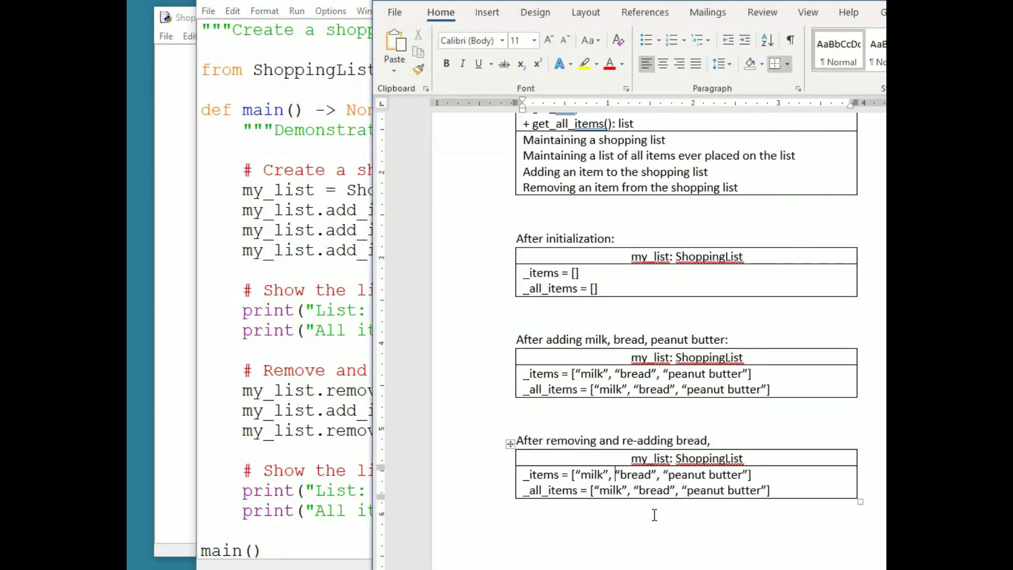
key(BackSpace)
key(BackSpace)
key(BackSpace)
key(BackSpace)
key(BackSpace)
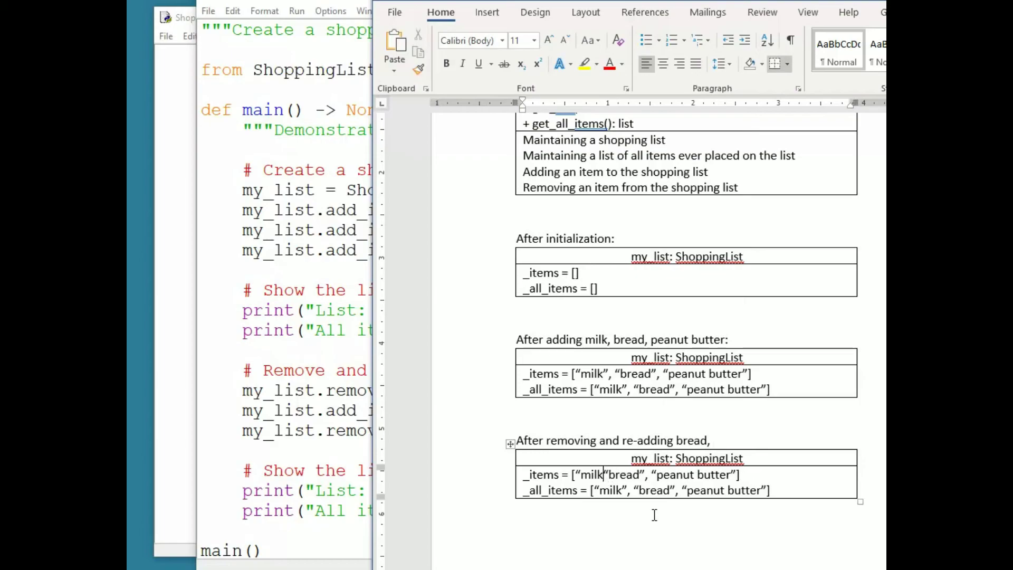
key(BackSpace)
key(BackSpace)
key(BackSpace)
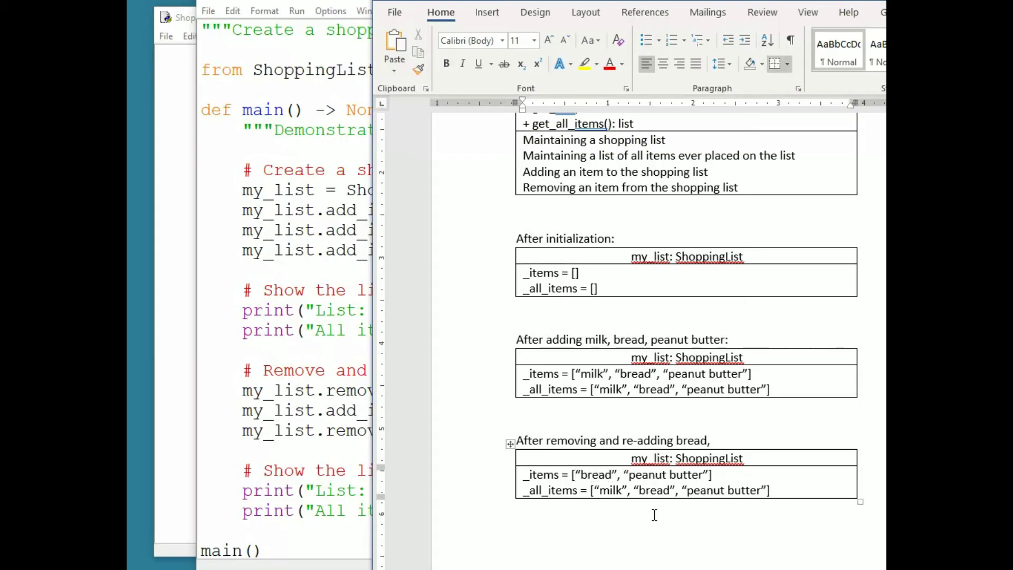
click(727, 440)
text(removi)
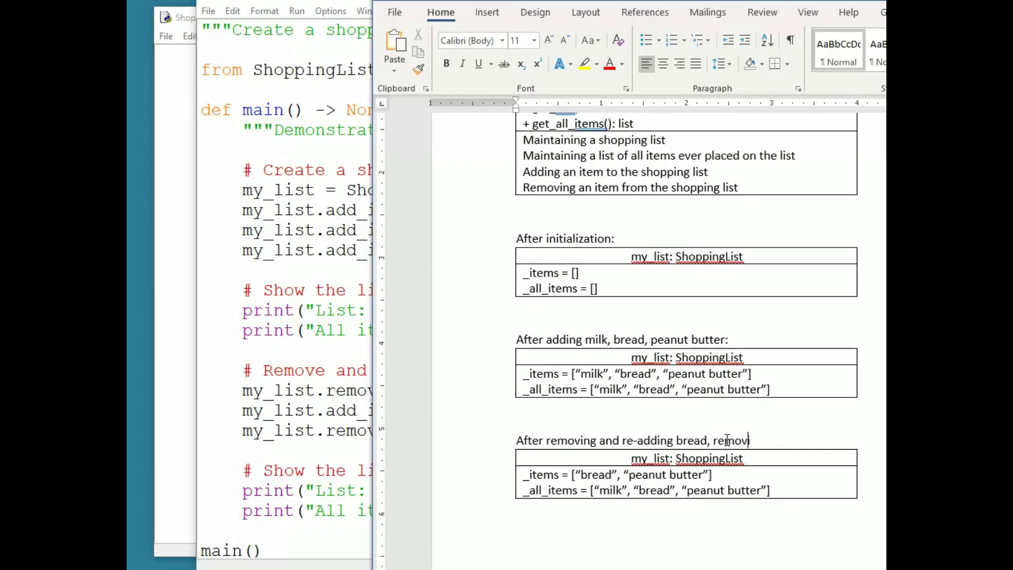
text(ng milk:)
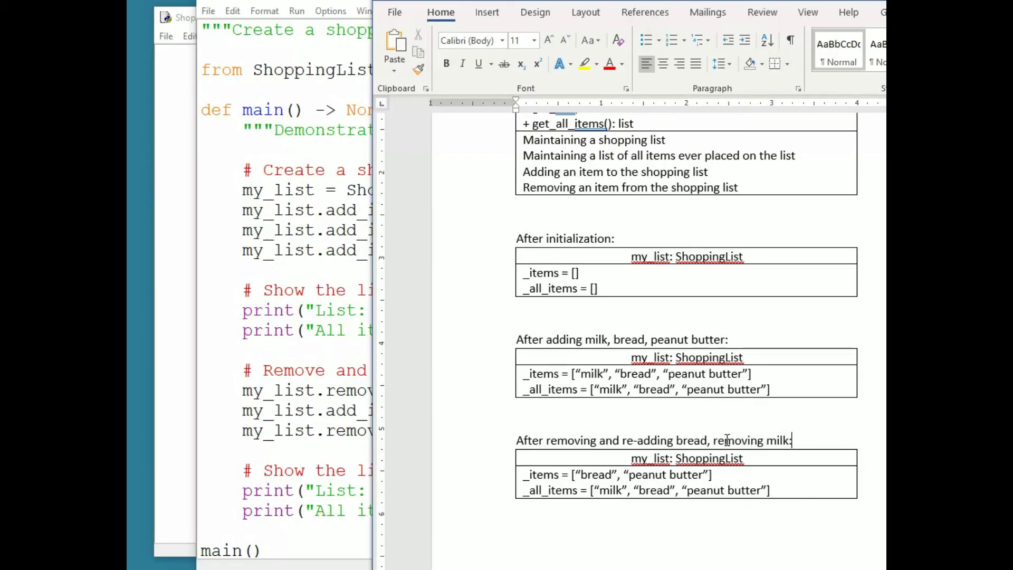